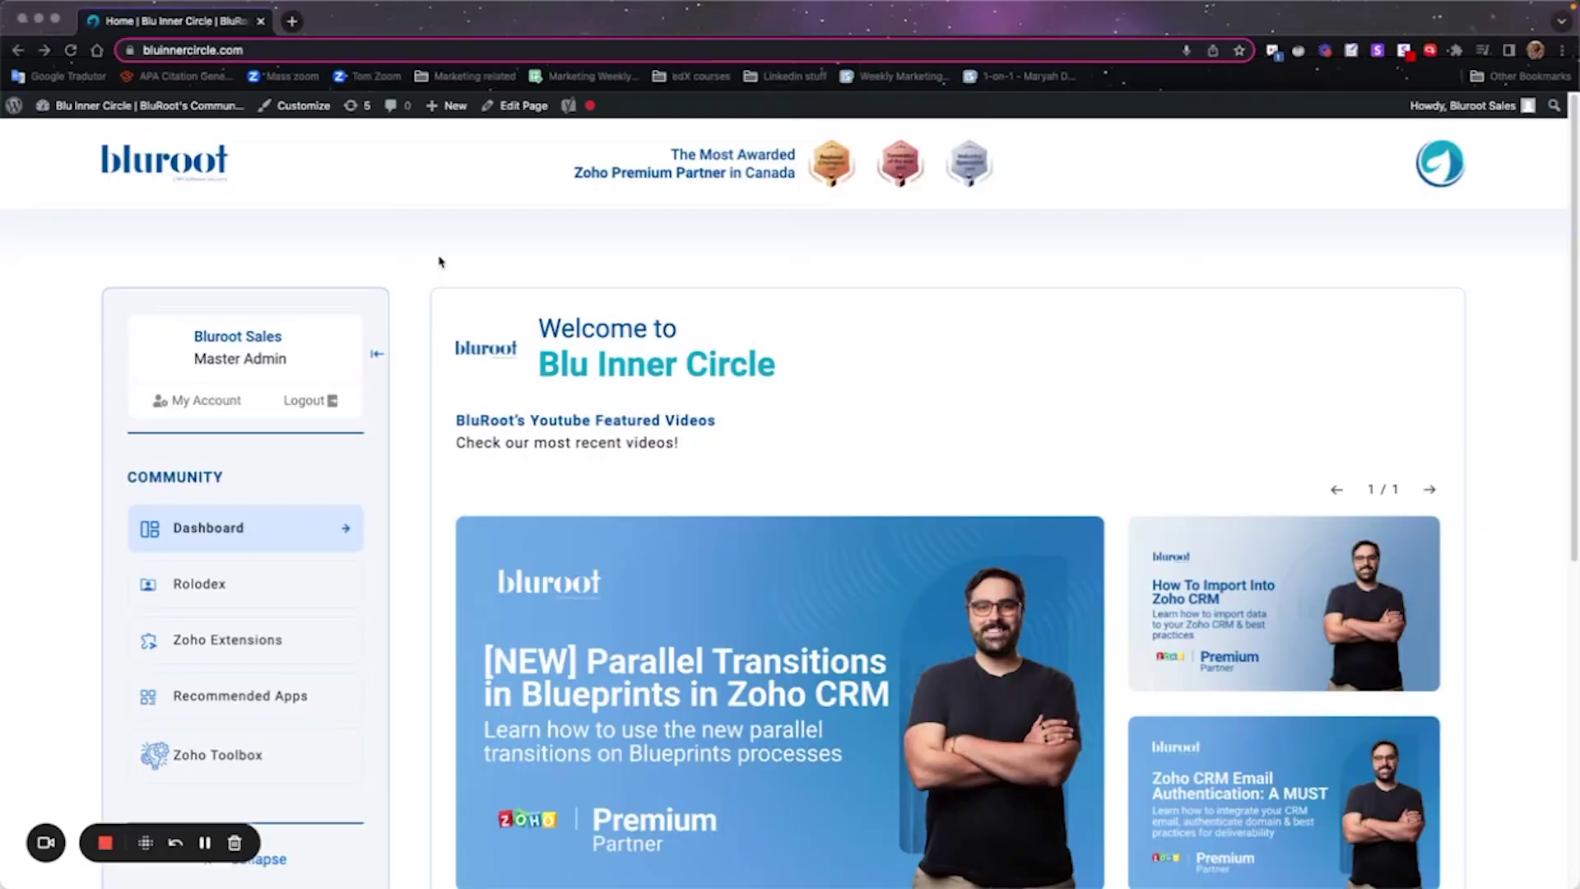
Step: Browse the Rolodex, Zoho Extensions and Zoho Toolbox pages, then view the Zoho Campaigns installation checklist
{"action": "scroll", "coordinate": [1230, 262], "scroll_direction": "down", "scroll_amount": 6}
{"action": "scroll", "coordinate": [1229, 261], "scroll_direction": "up", "scroll_amount": 6}
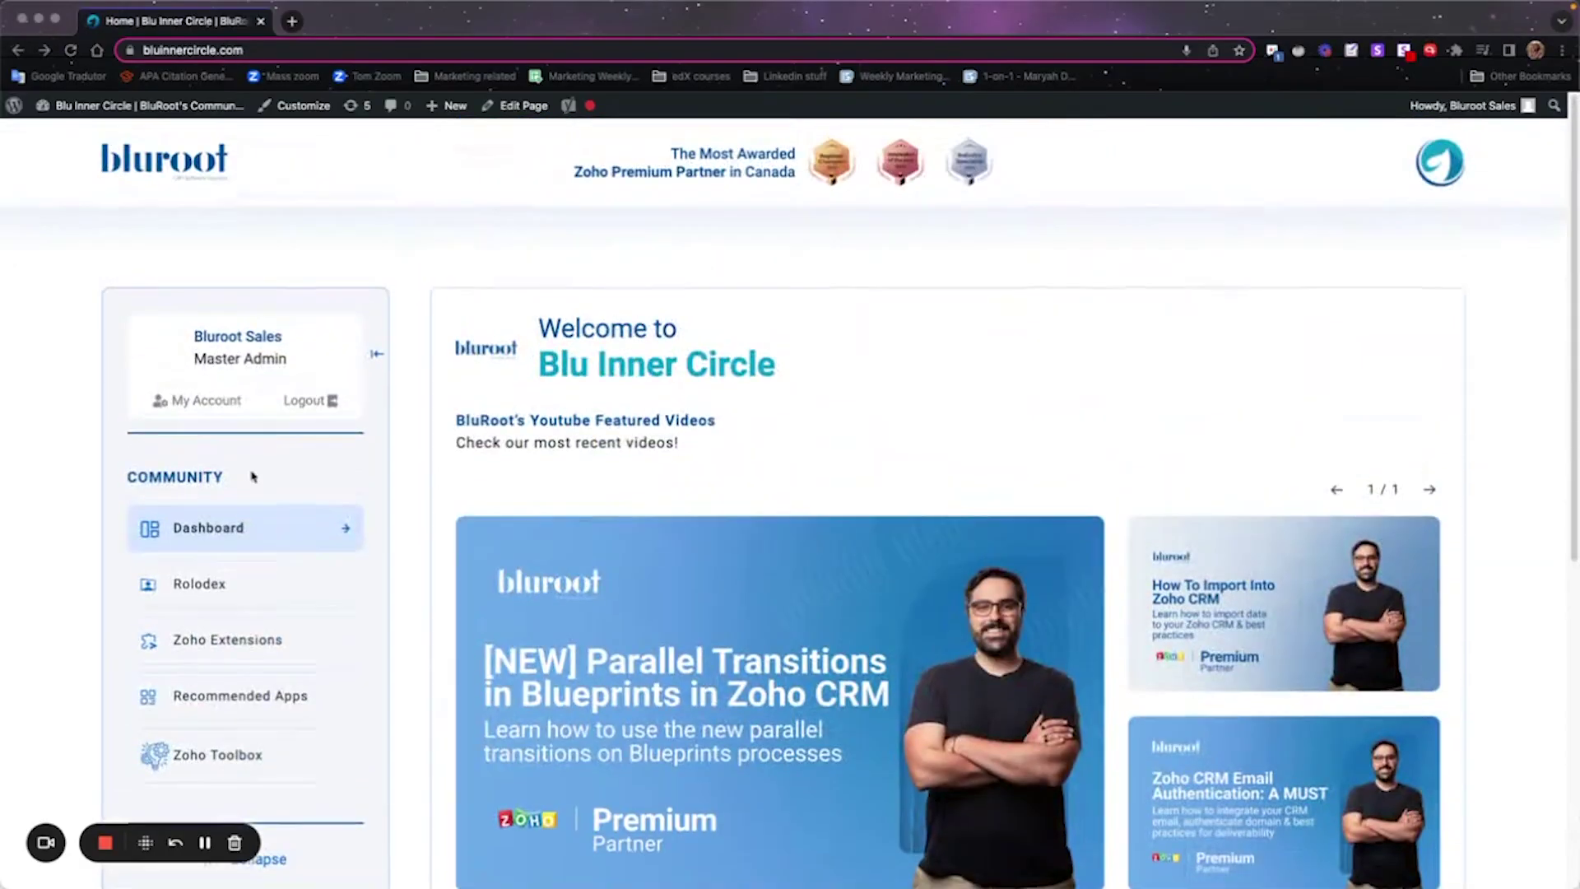
{"action": "left_click", "coordinate": [210, 590]}
{"action": "scroll", "coordinate": [212, 598], "scroll_direction": "down", "scroll_amount": 3}
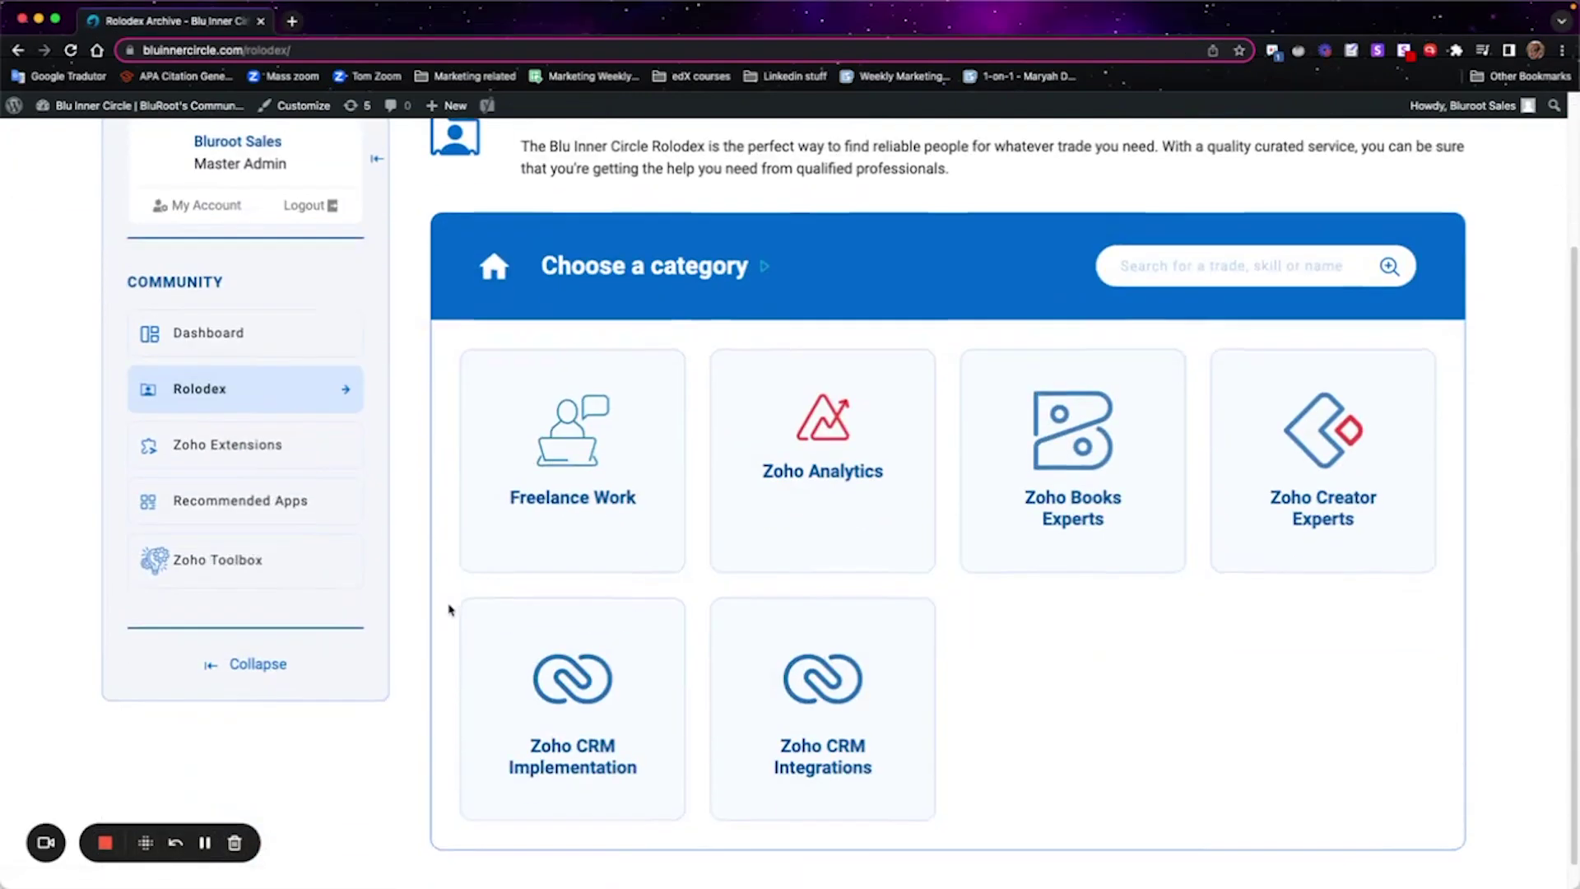
{"action": "left_click", "coordinate": [207, 440]}
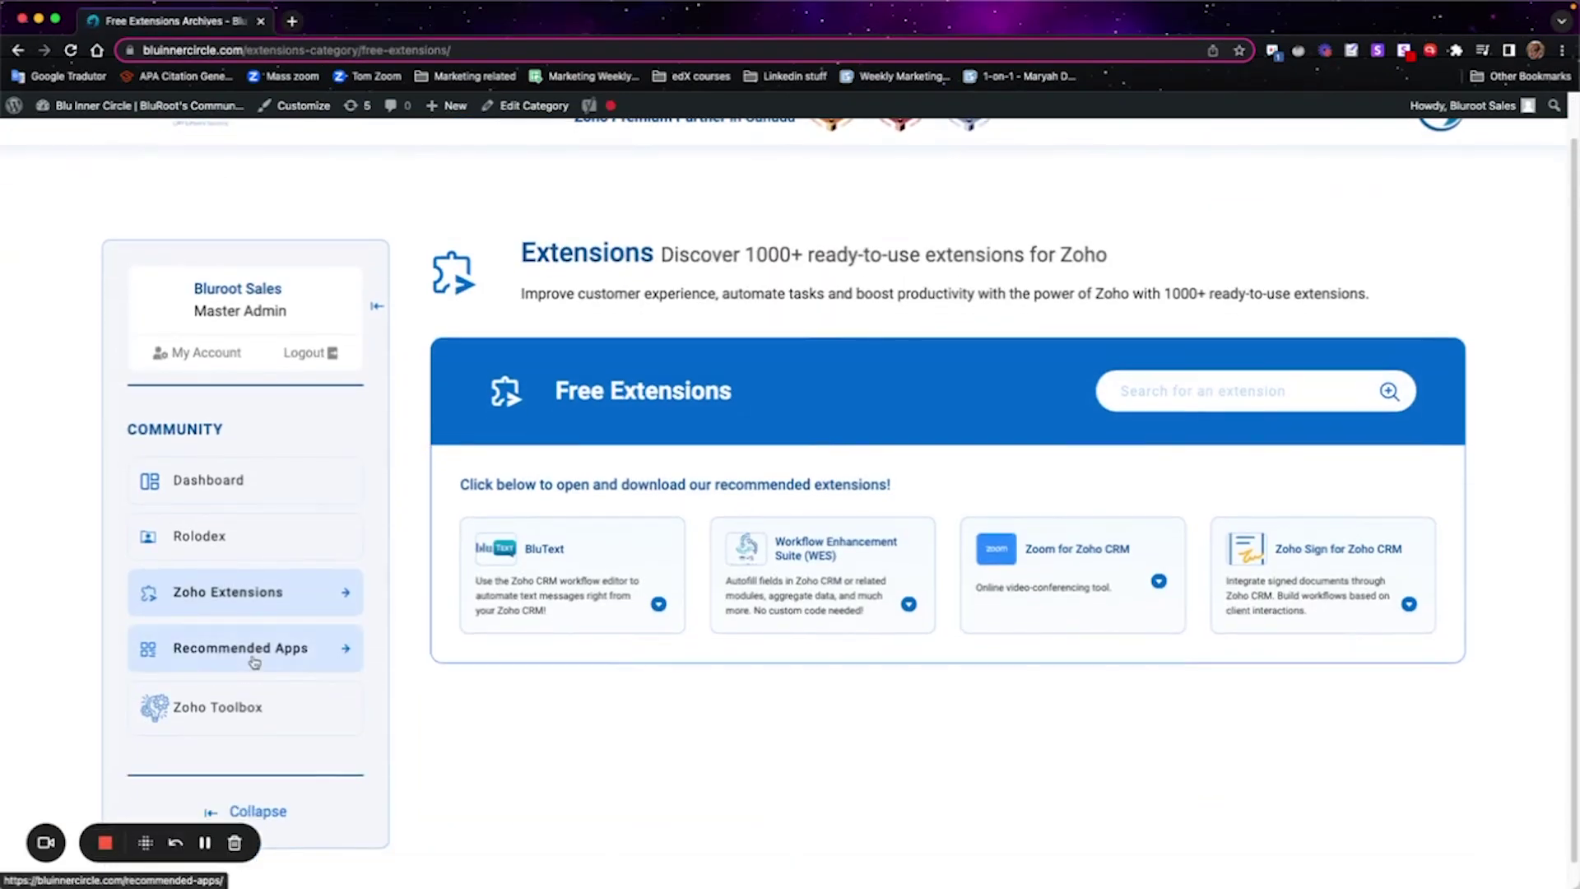
{"action": "scroll", "coordinate": [420, 589], "scroll_direction": "down", "scroll_amount": 3}
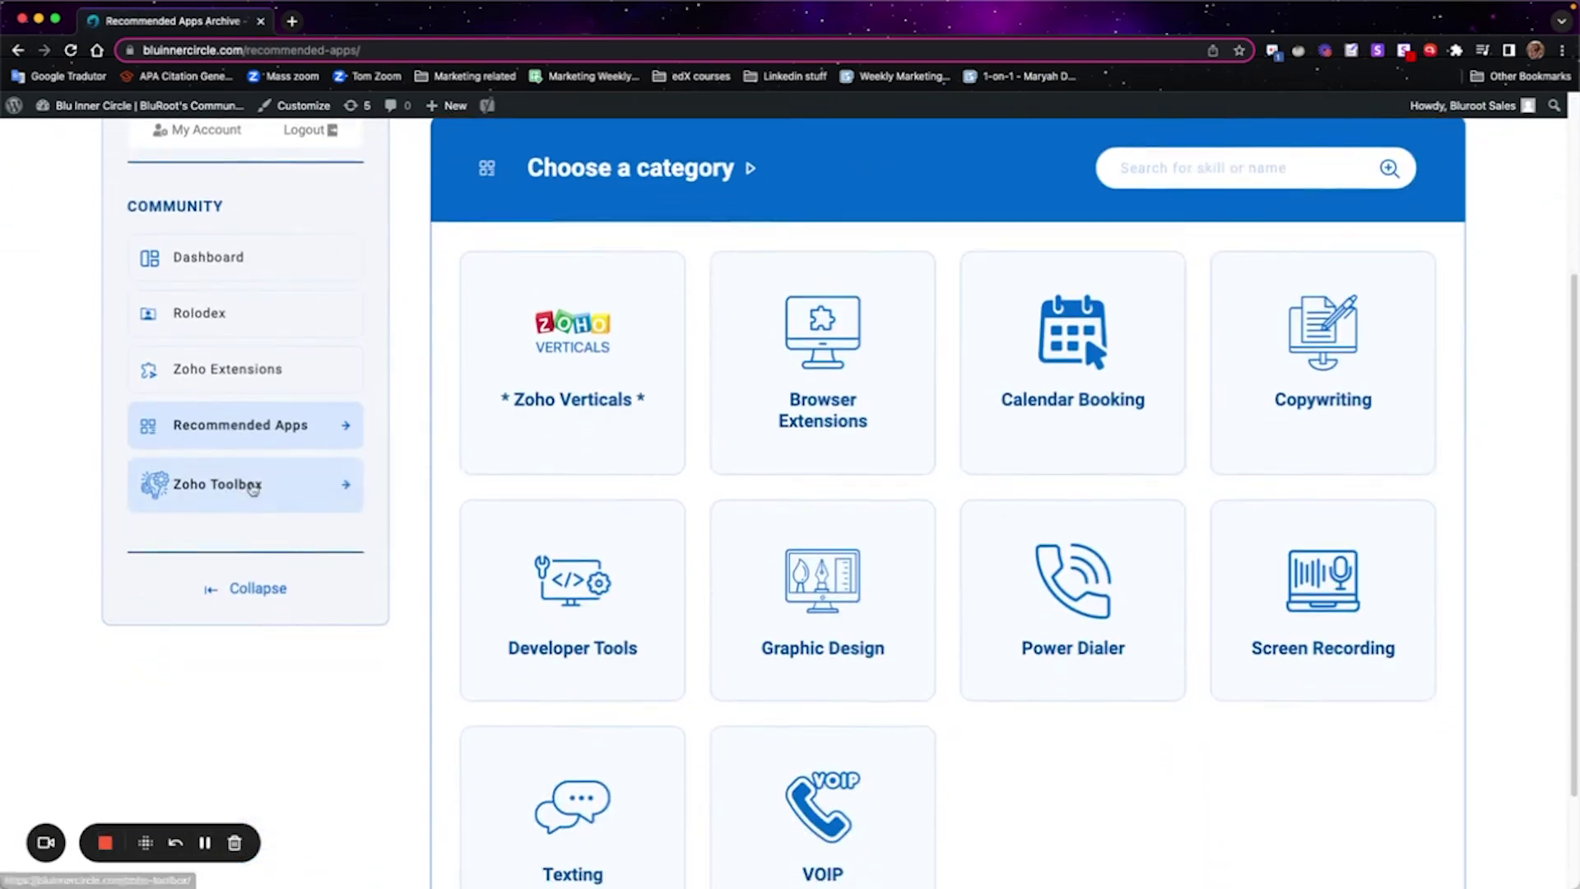
{"action": "left_click", "coordinate": [246, 489]}
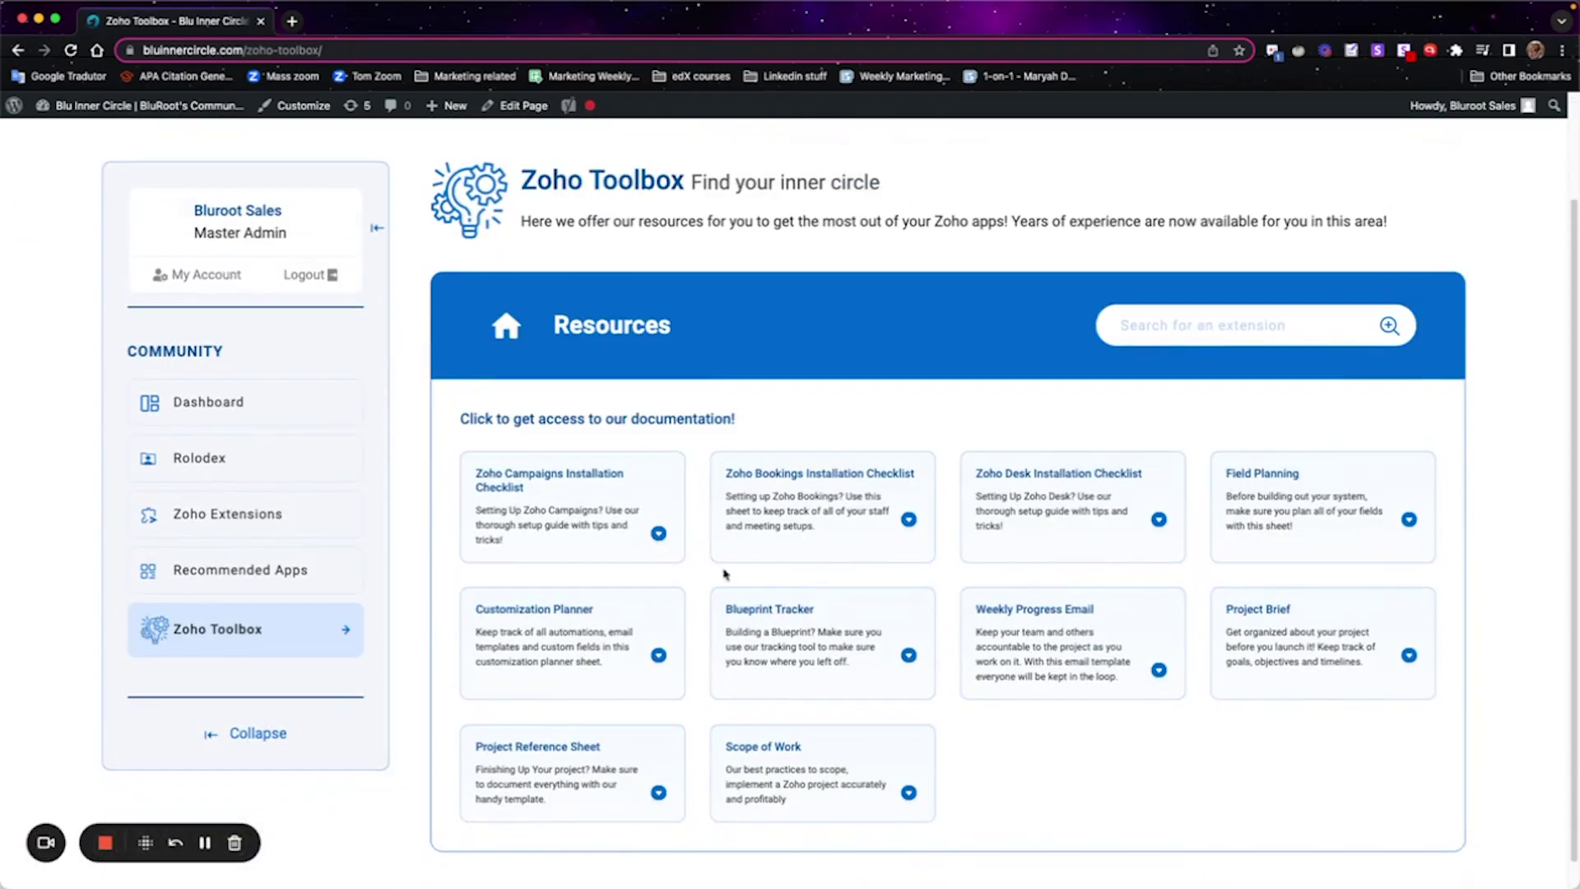
{"action": "left_click", "coordinate": [652, 529]}
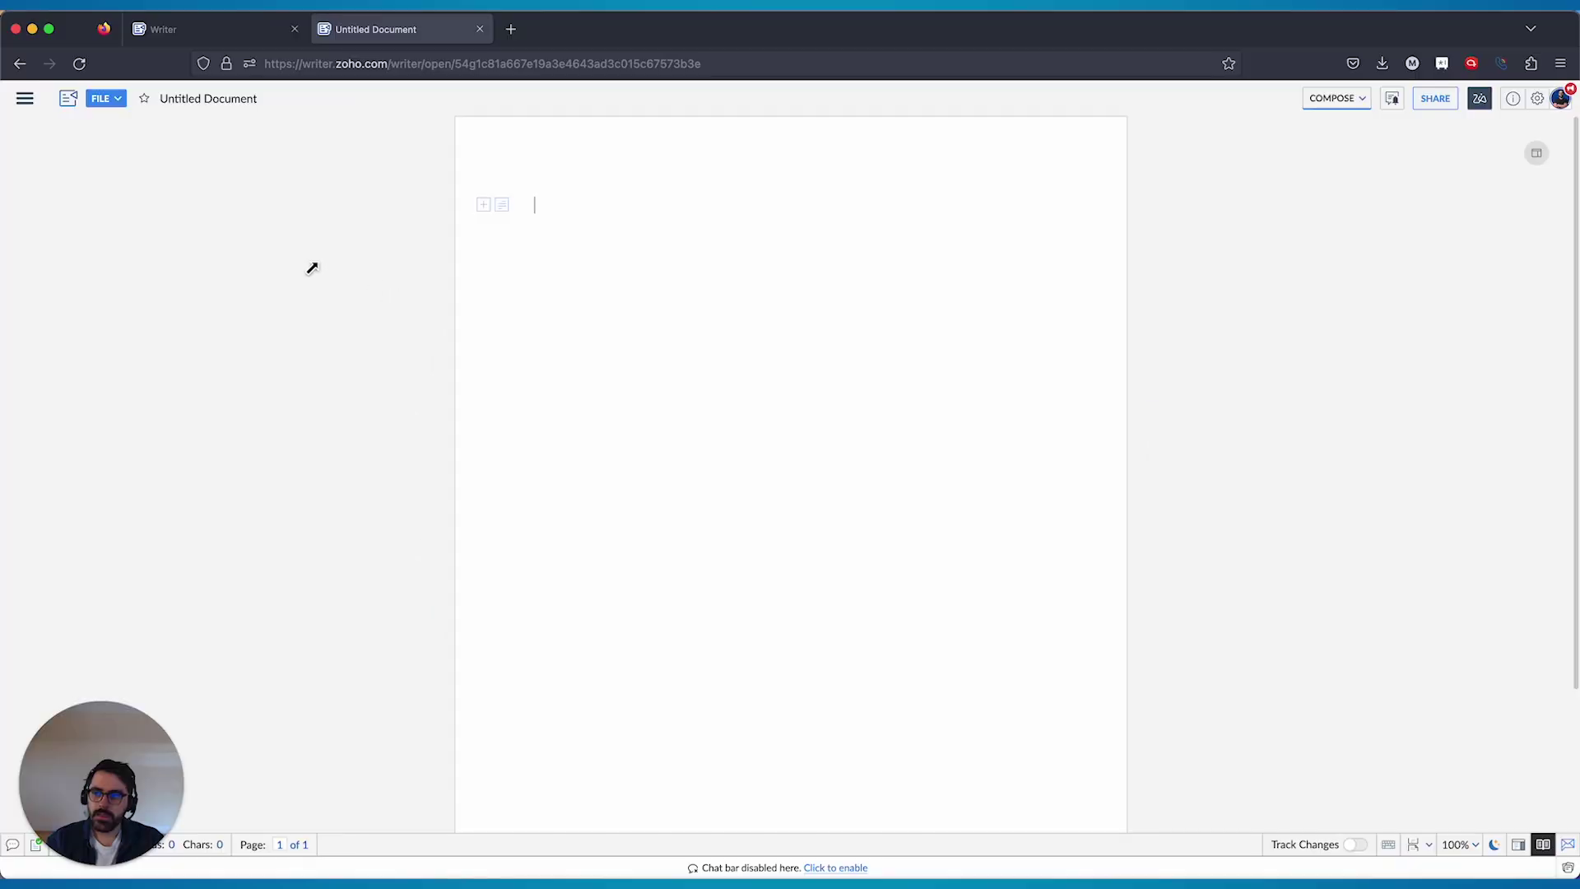
Step: Show the Extensions list, including ChatGPT Assistant, from Writer's left side panel
{"action": "left_click", "coordinate": [25, 98]}
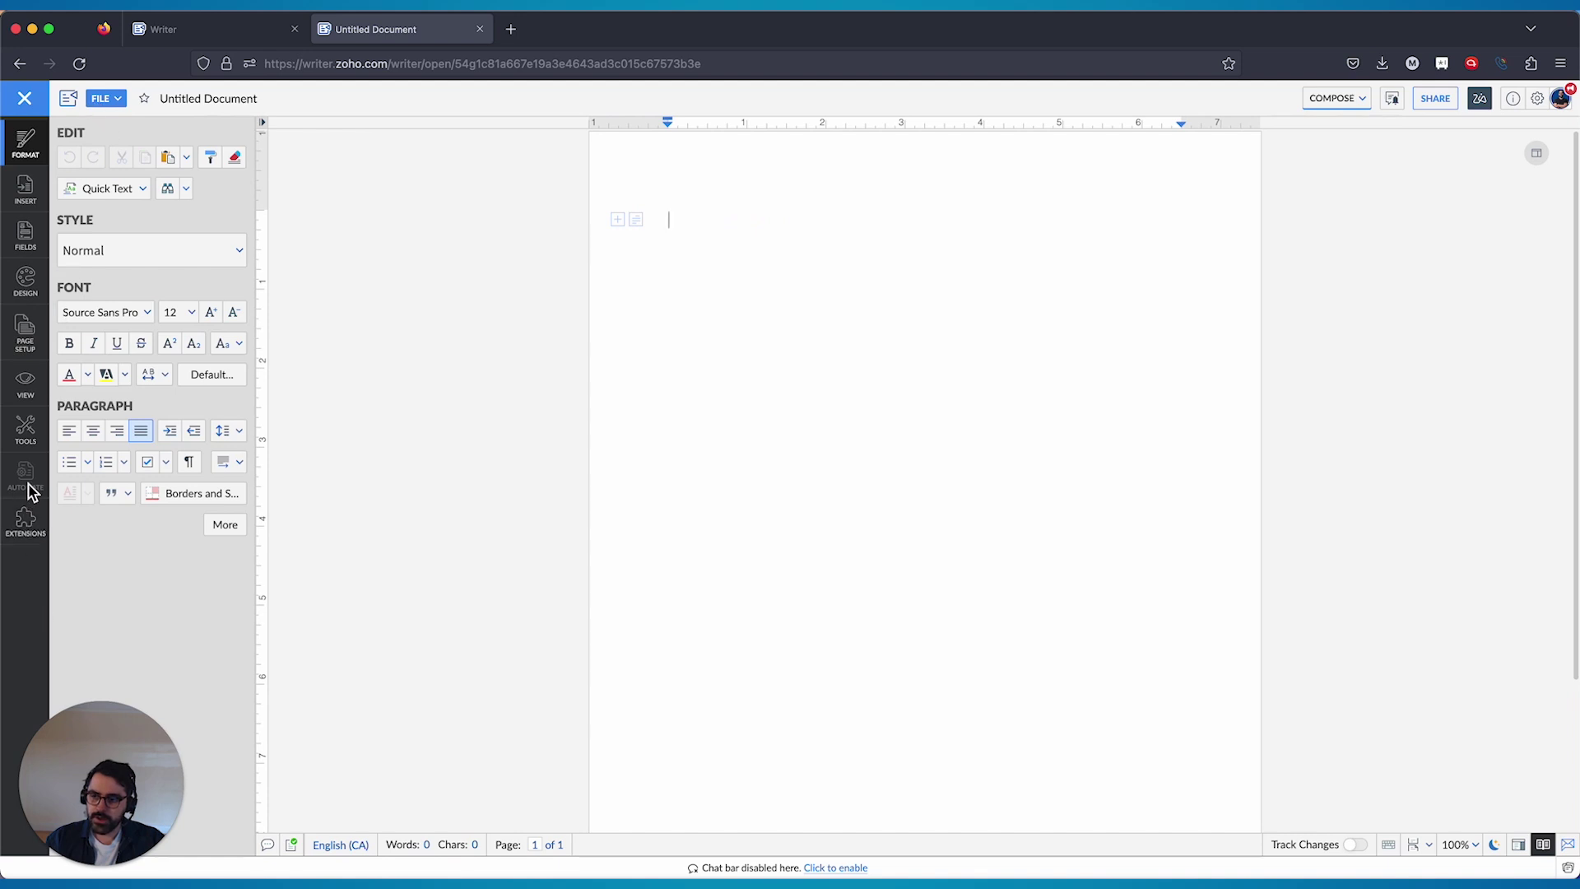
{"action": "left_click", "coordinate": [27, 521]}
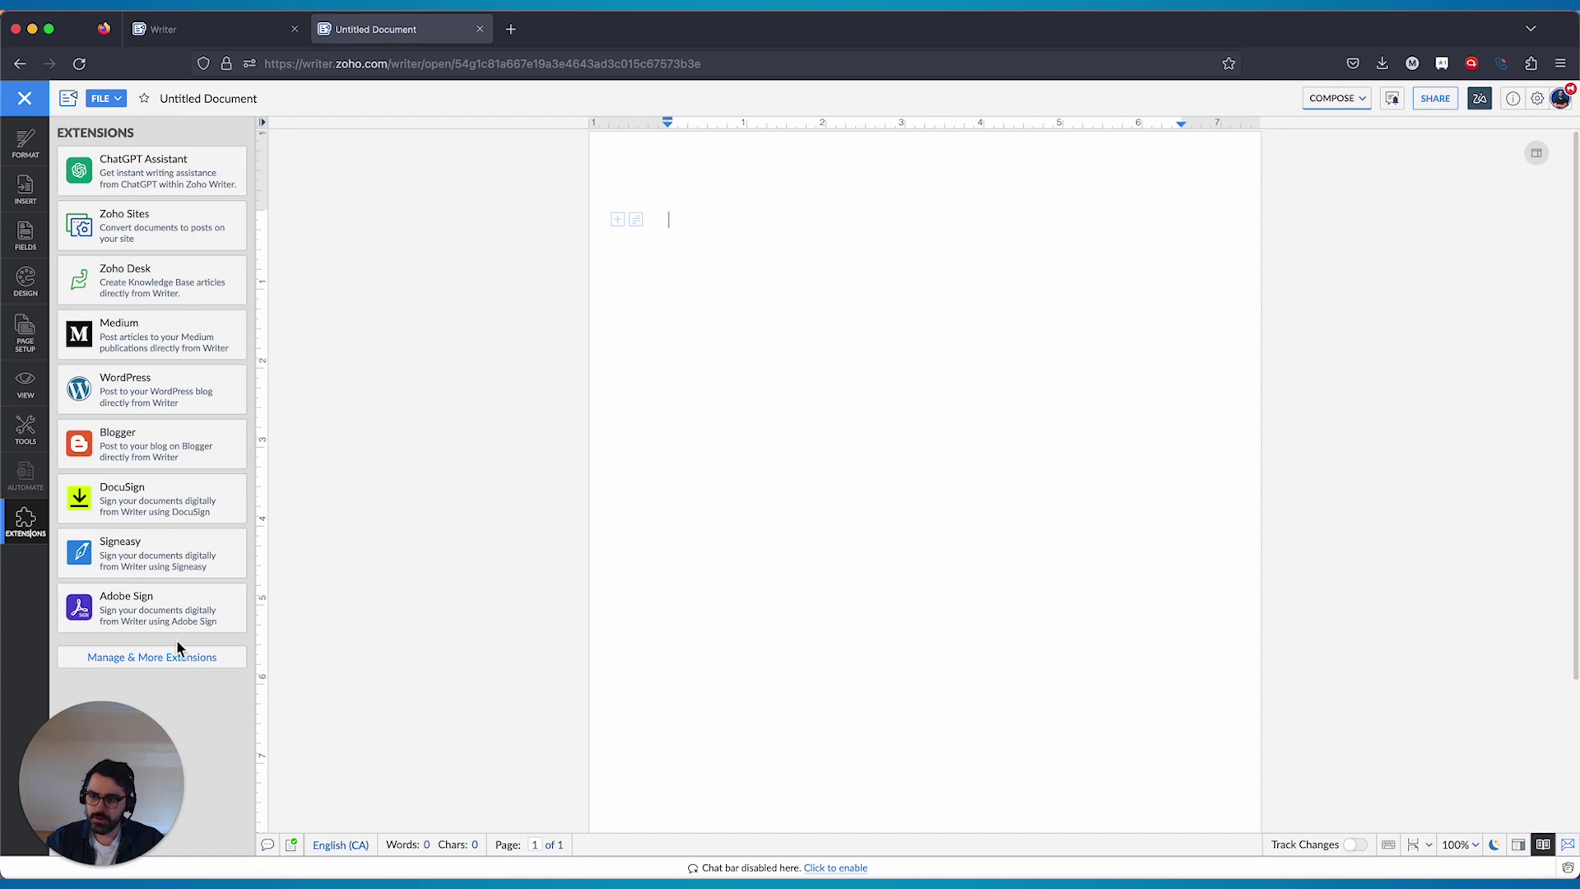
Step: With ChatGPT Assistant's Generate Content action, request a blog on Zoho One's benefits for small businesses
{"action": "left_click", "coordinate": [89, 179]}
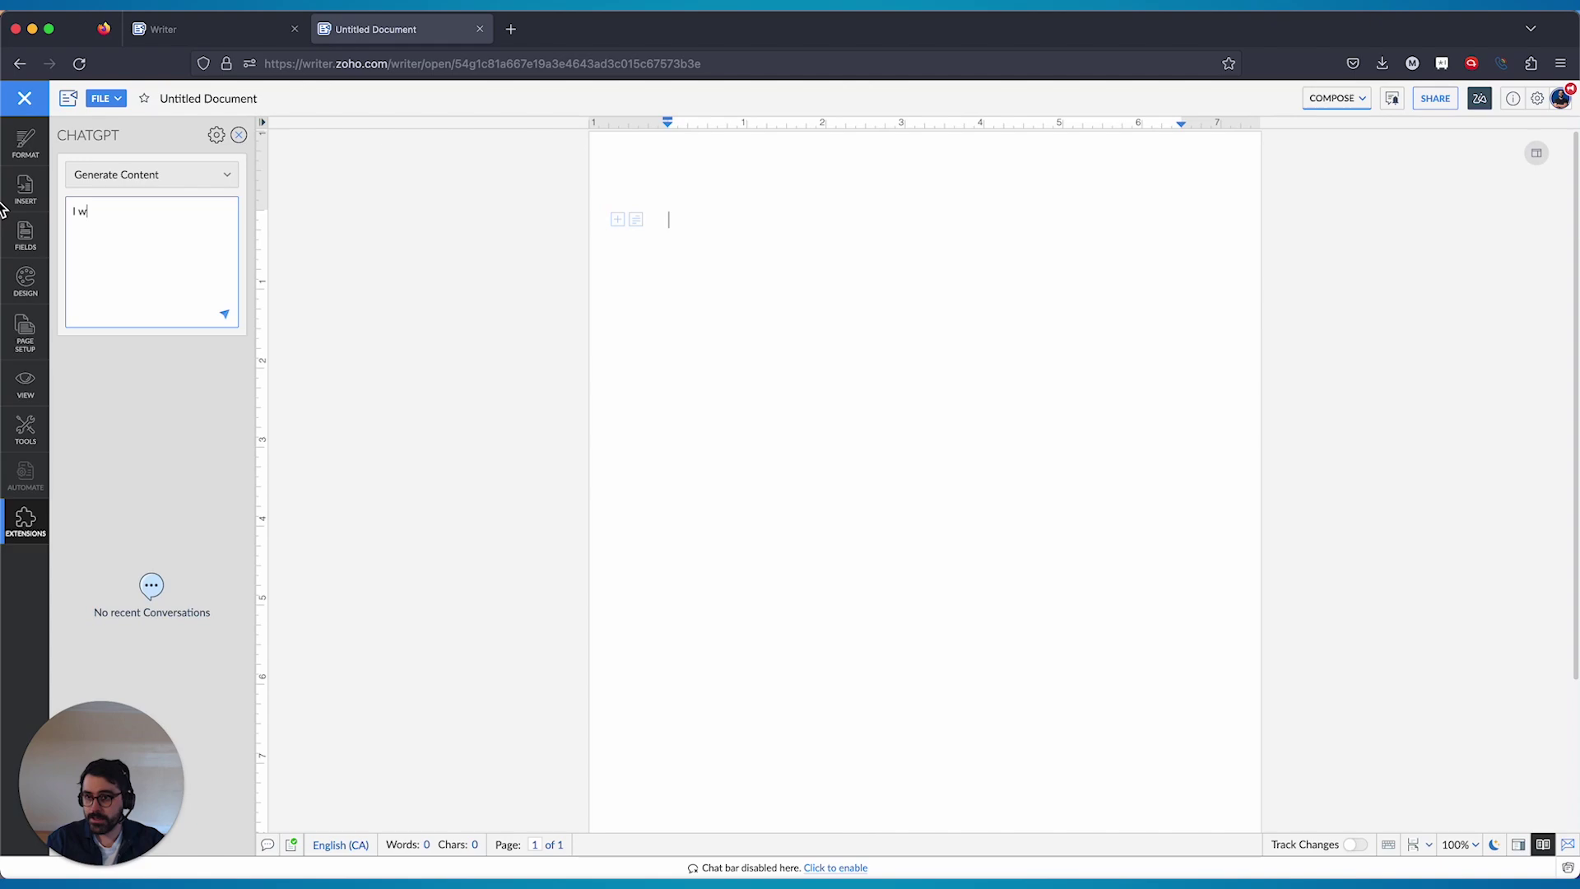
{"action": "left_click", "coordinate": [83, 174]}
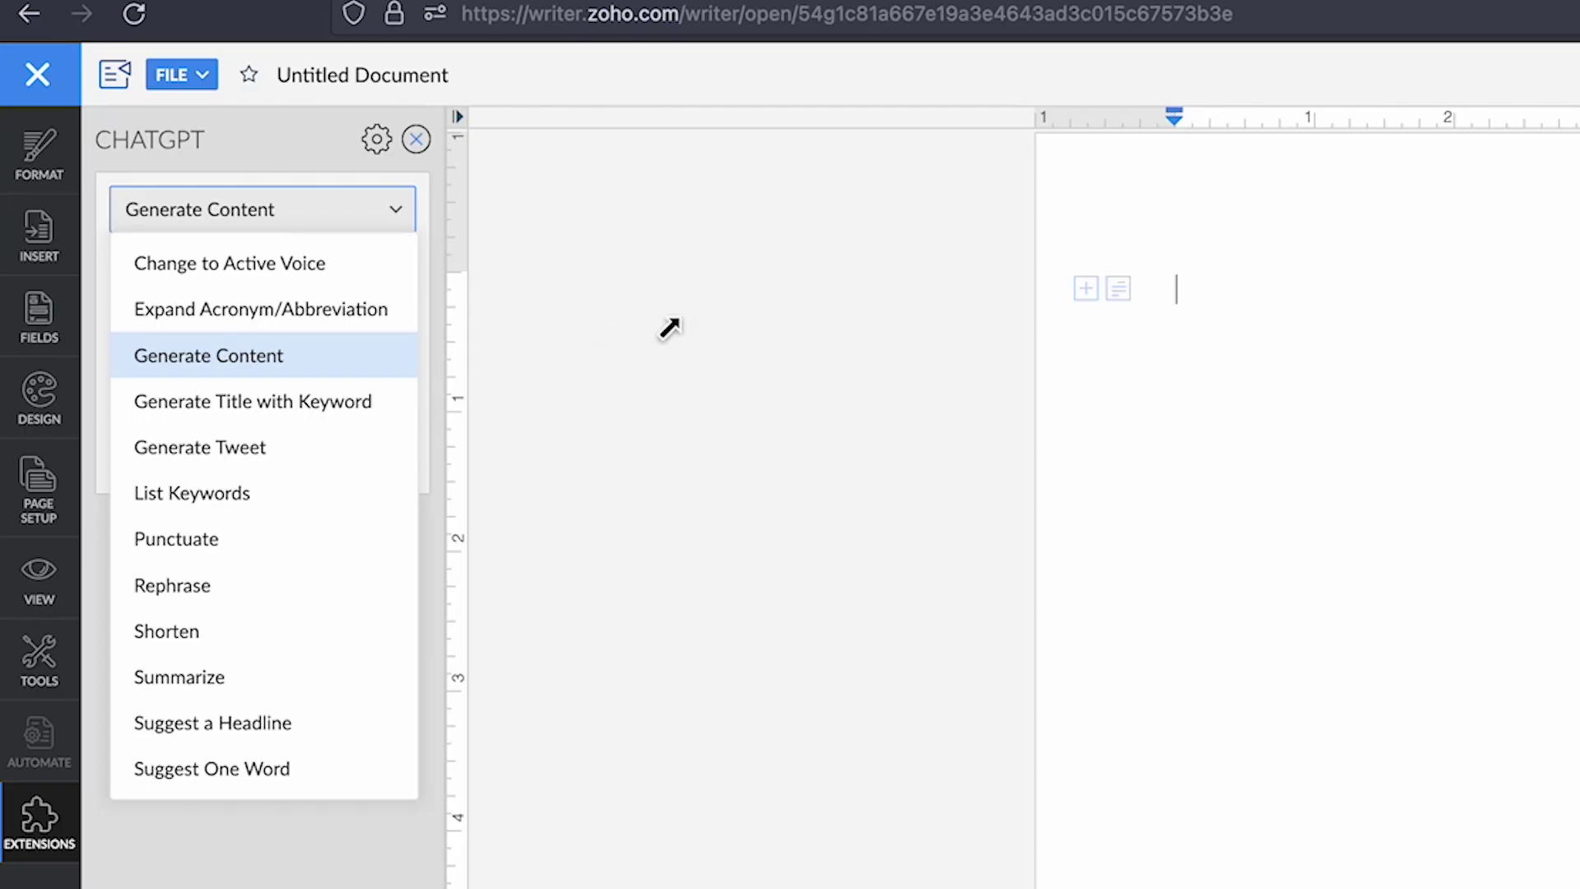
{"action": "left_click", "coordinate": [375, 203]}
{"action": "left_click", "coordinate": [269, 271]}
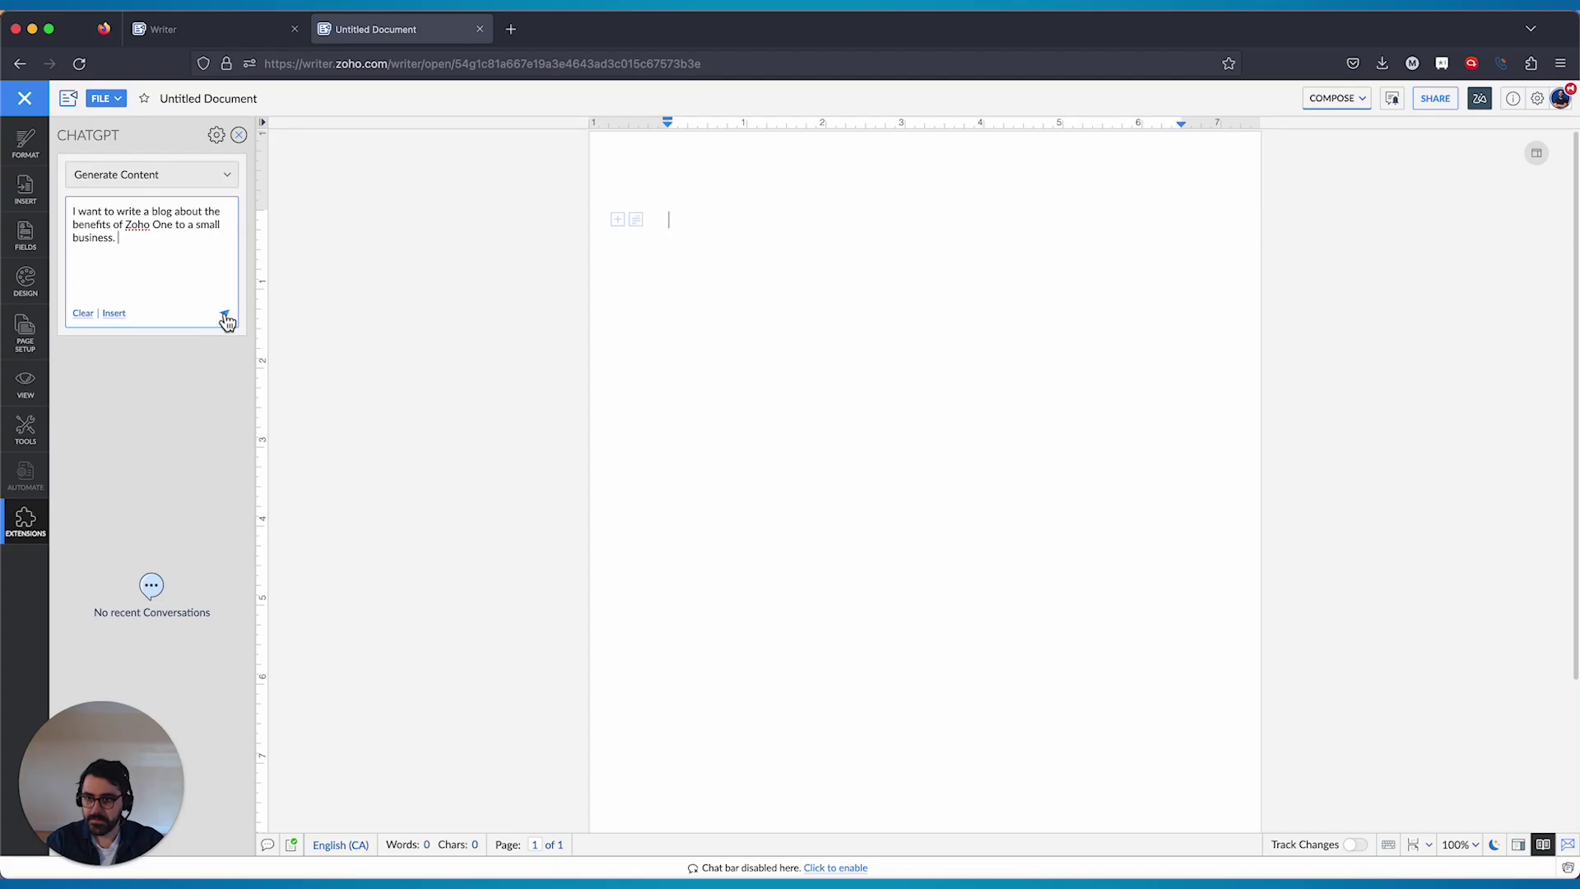
{"action": "left_click", "coordinate": [390, 455]}
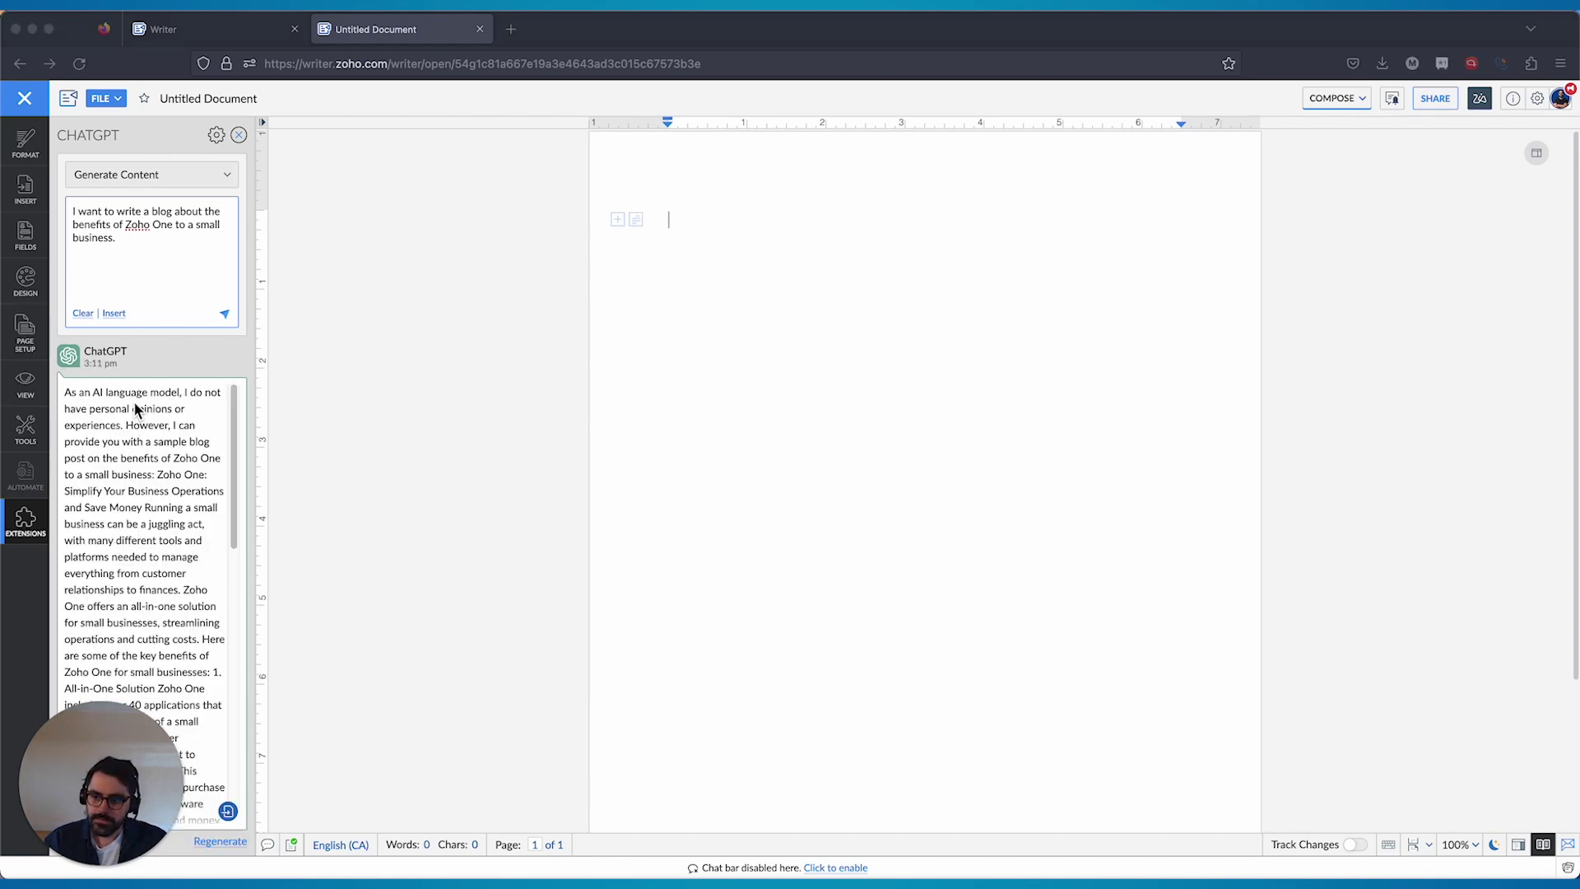
Step: Let ChatGPT finish the Zoho One blog response and scroll through it
{"action": "left_click_drag", "start_coordinate": [113, 792], "coordinate": [123, 593]}
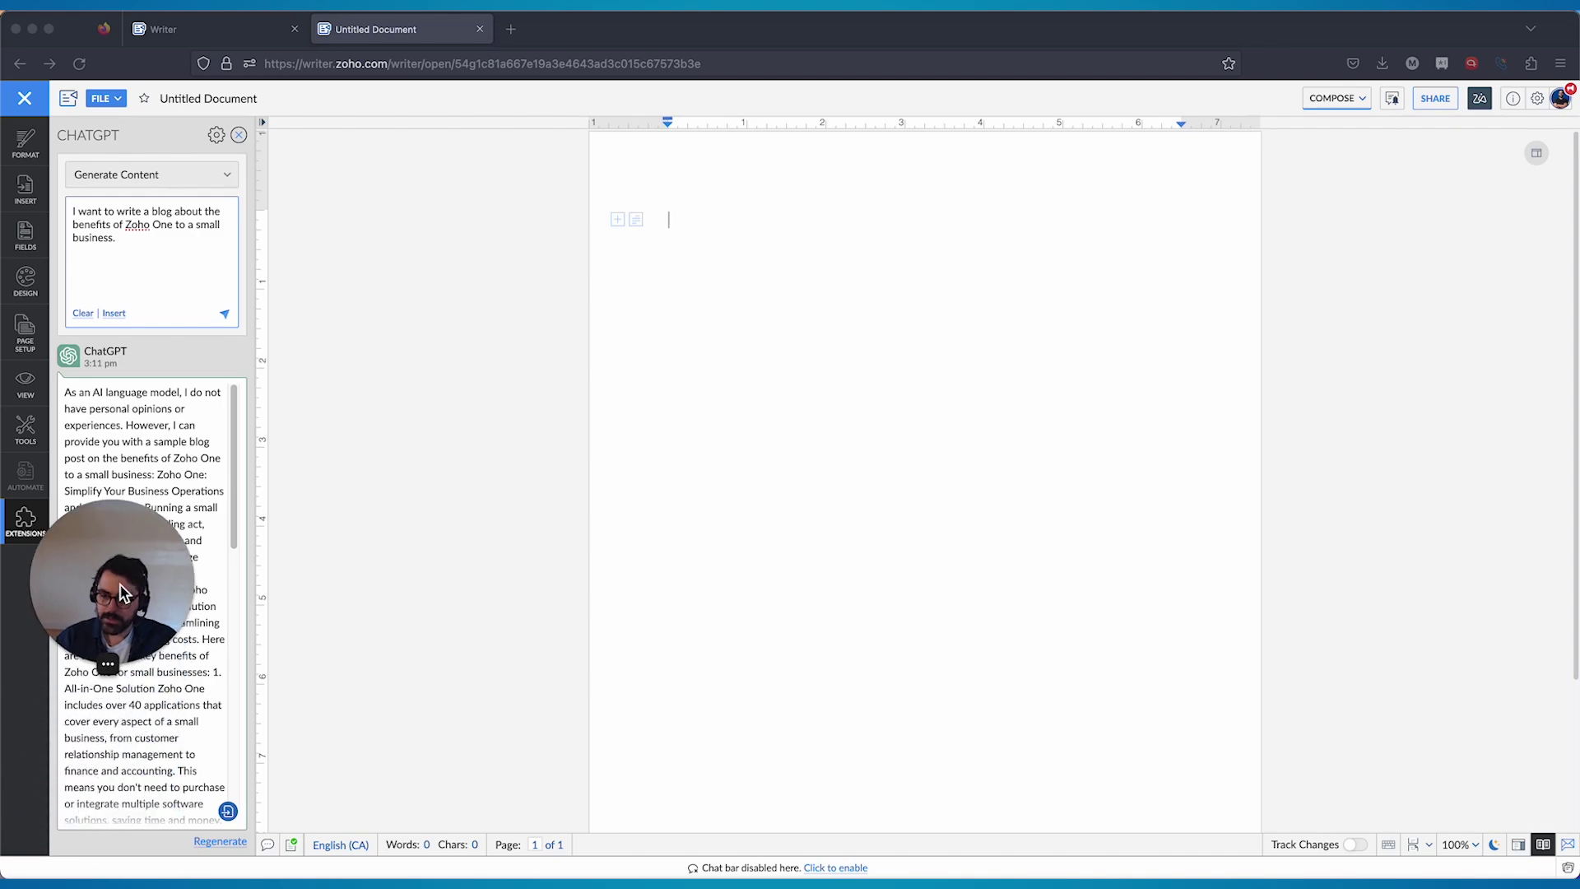
Step: Insert ChatGPT's blog, delete the 'As an AI language model' opening, and break the paragraph before 'Zoho One offers'
{"action": "left_click", "coordinate": [228, 811]}
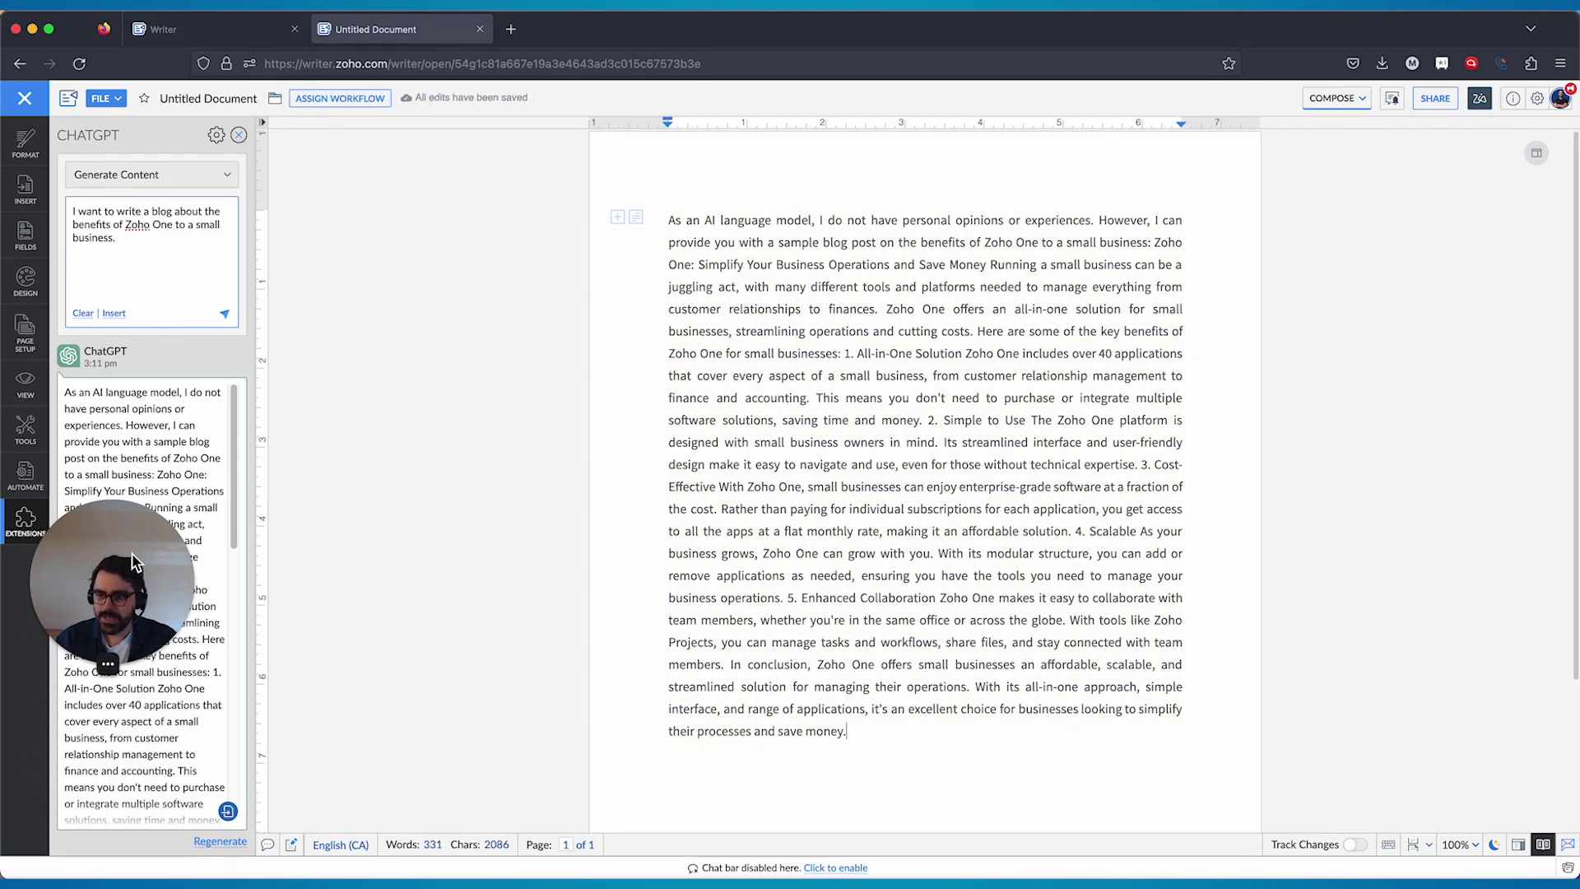
{"action": "left_click_drag", "start_coordinate": [135, 562], "coordinate": [116, 751]}
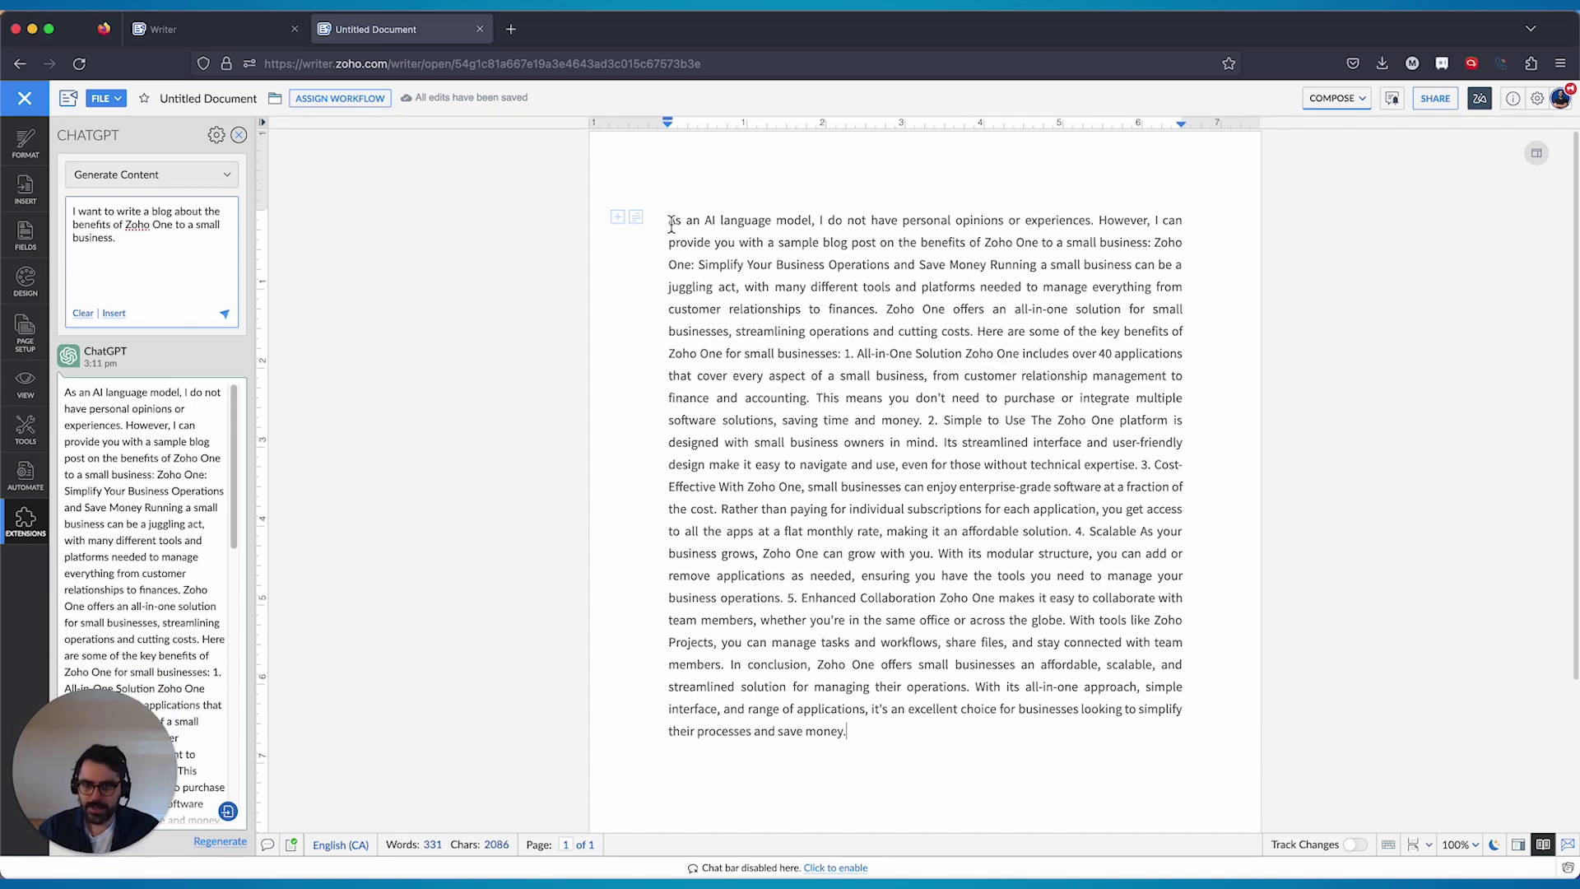
{"action": "left_click_drag", "start_coordinate": [672, 224], "coordinate": [1121, 244]}
{"action": "key", "text": "BackSpace"}
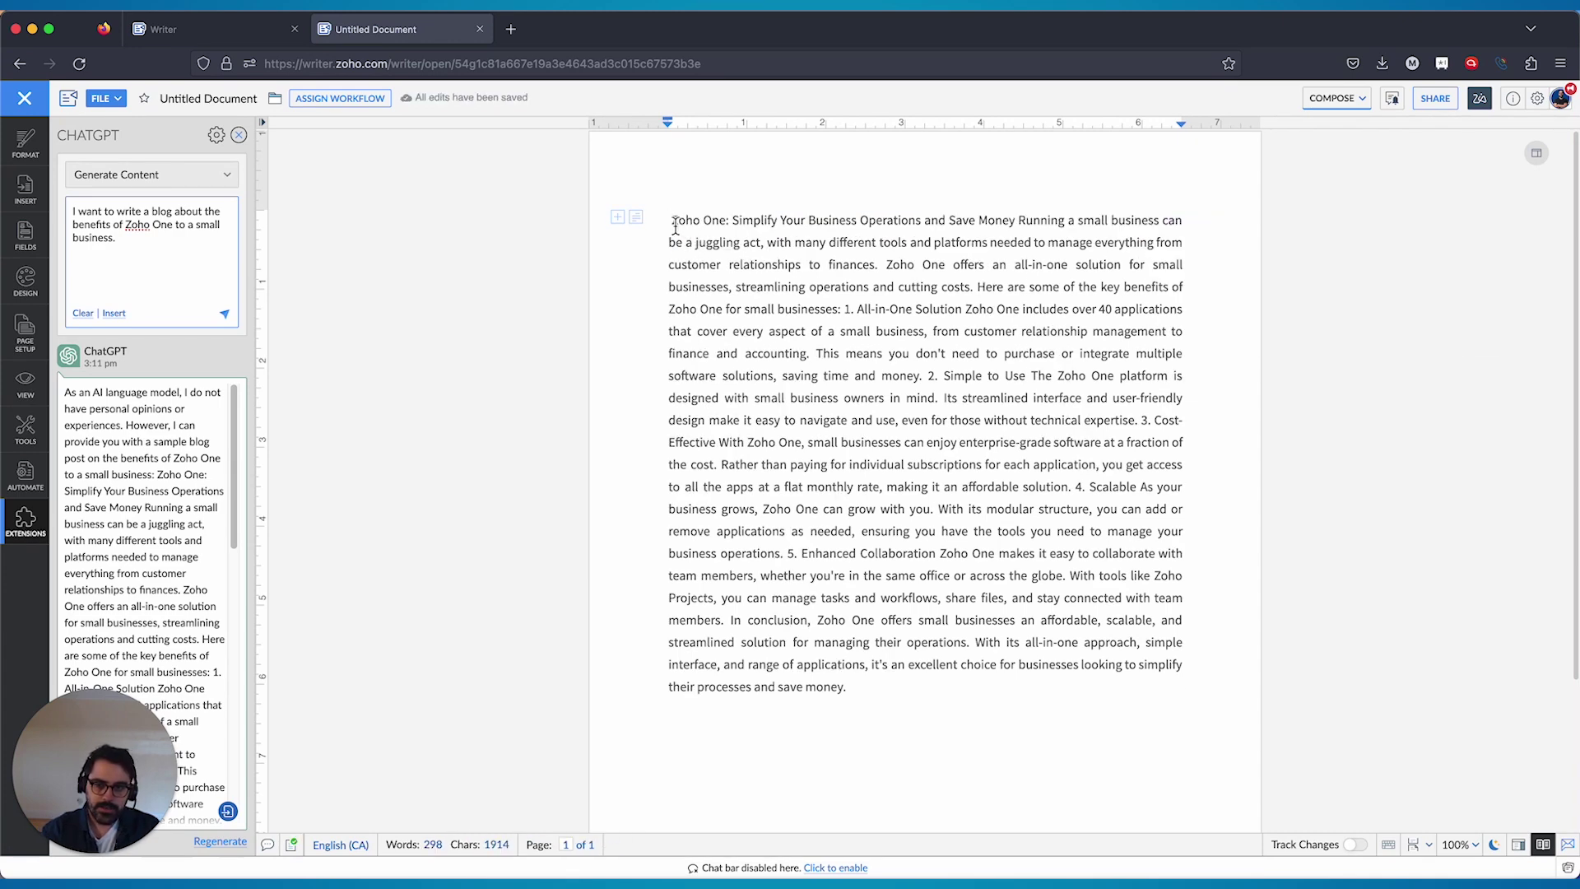
{"action": "key", "text": "BackSpace"}
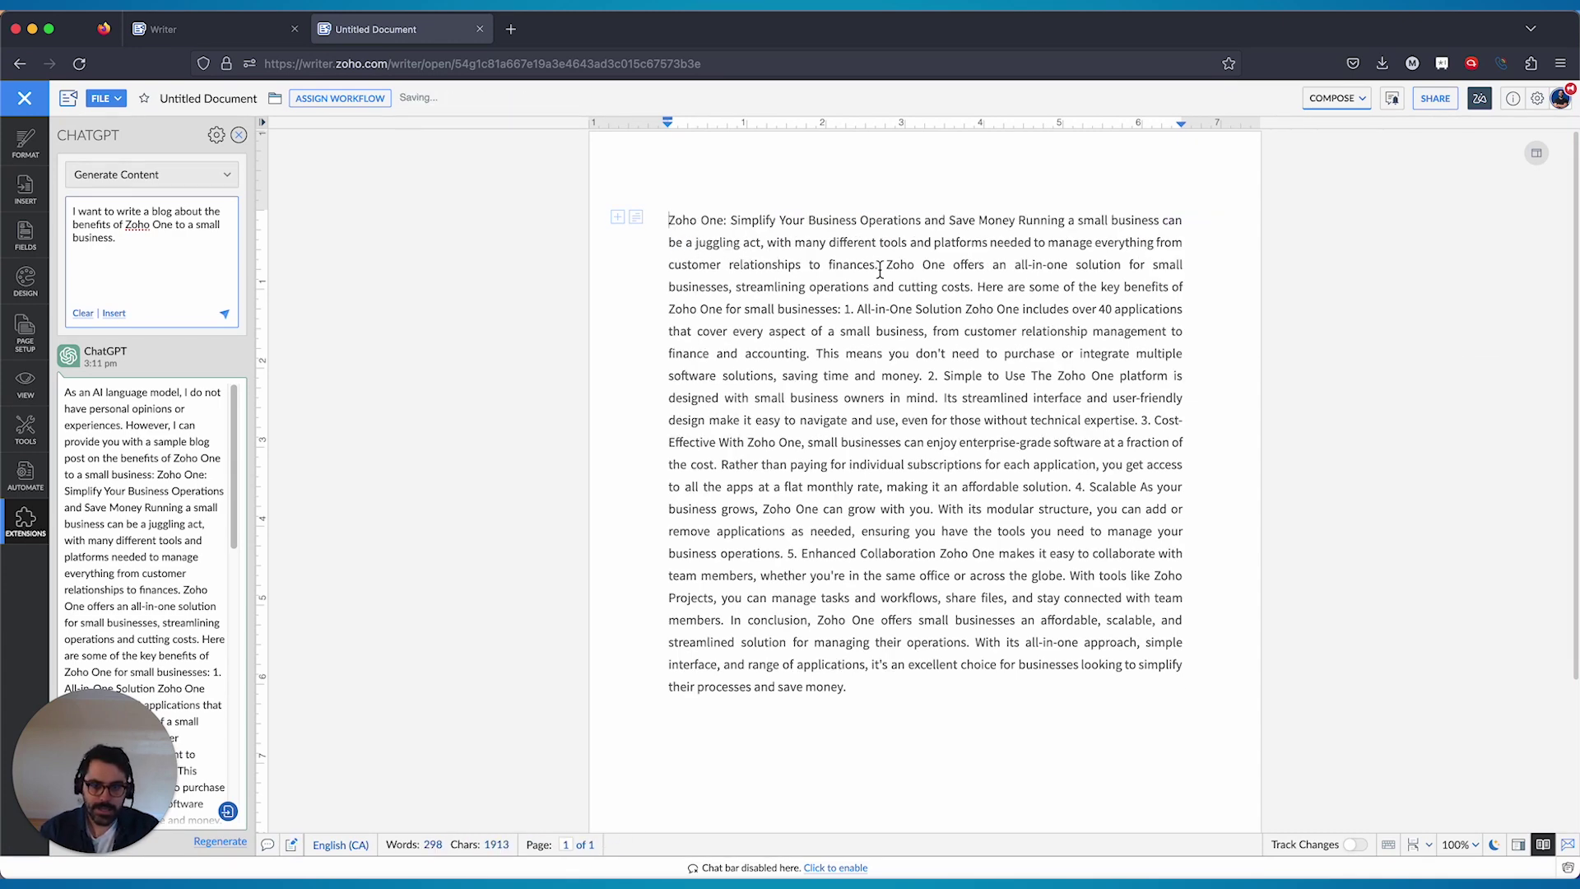
{"action": "left_click", "coordinate": [887, 267]}
{"action": "key", "text": "Return"}
{"action": "key", "text": "Return"}
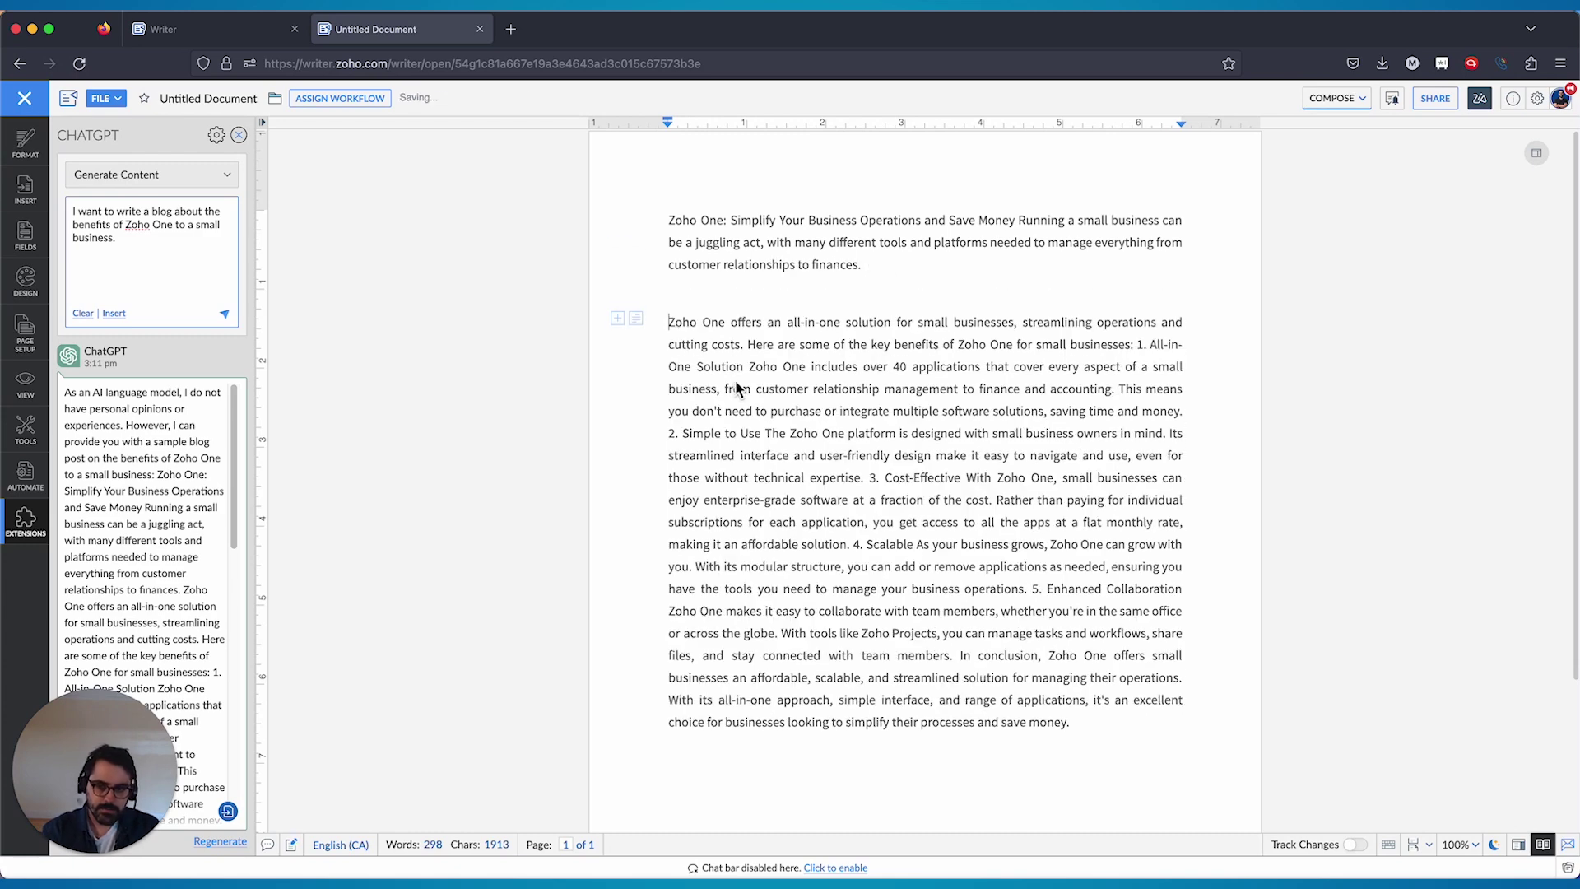
Step: Start new paragraphs before points 1 All-in-One through 5 Enhanced Collaboration
{"action": "left_click", "coordinate": [1139, 344]}
{"action": "key", "text": "Return"}
{"action": "left_click", "coordinate": [25, 163]}
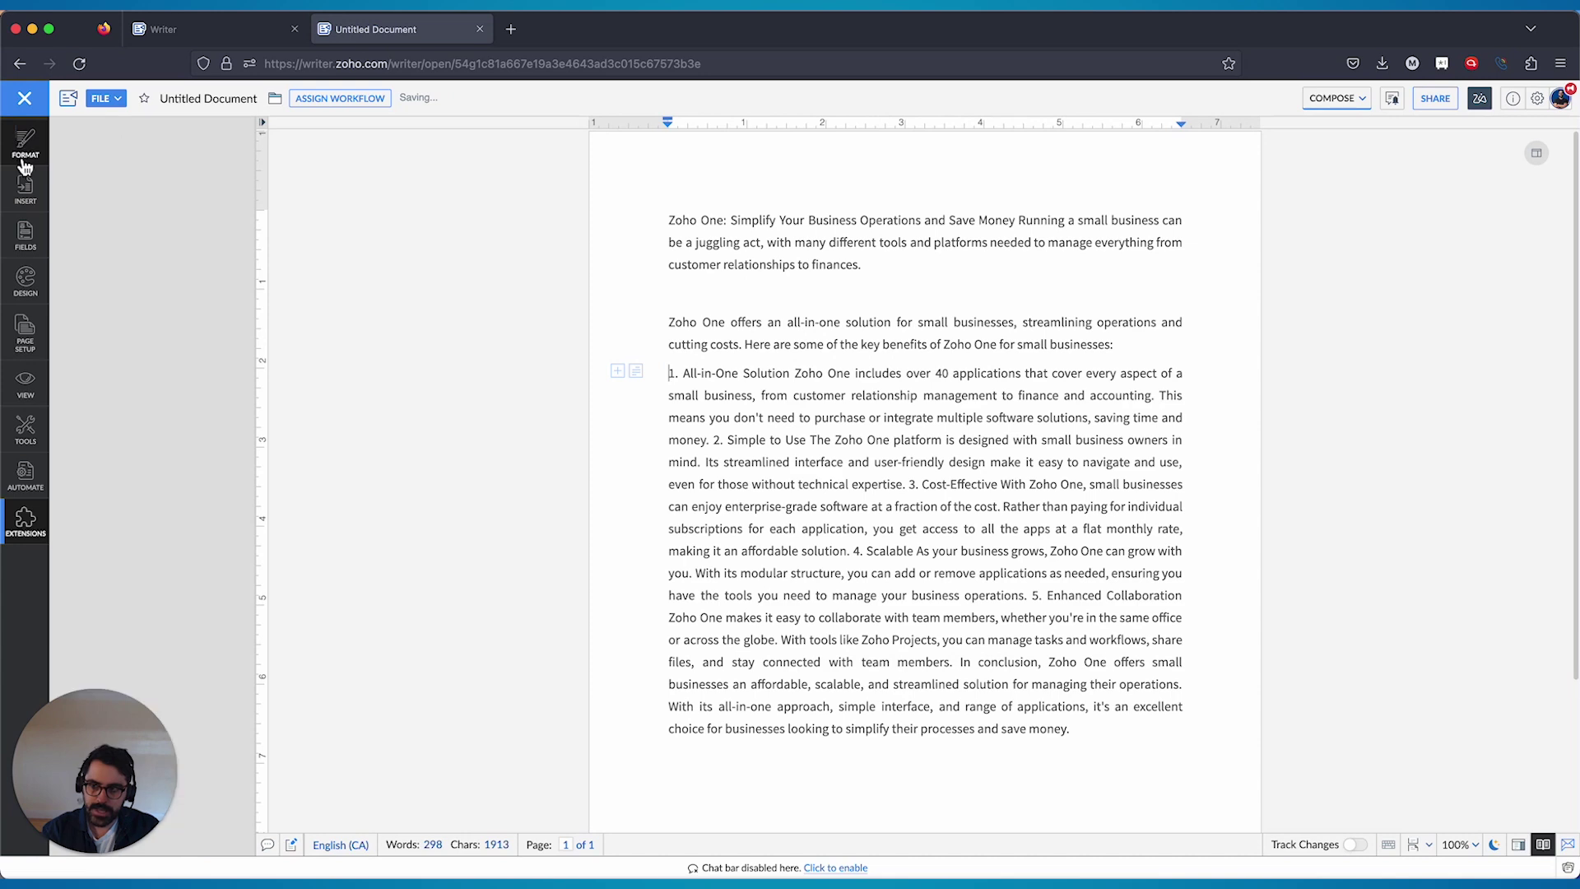
{"action": "left_click", "coordinate": [713, 439]}
{"action": "key", "text": "Return"}
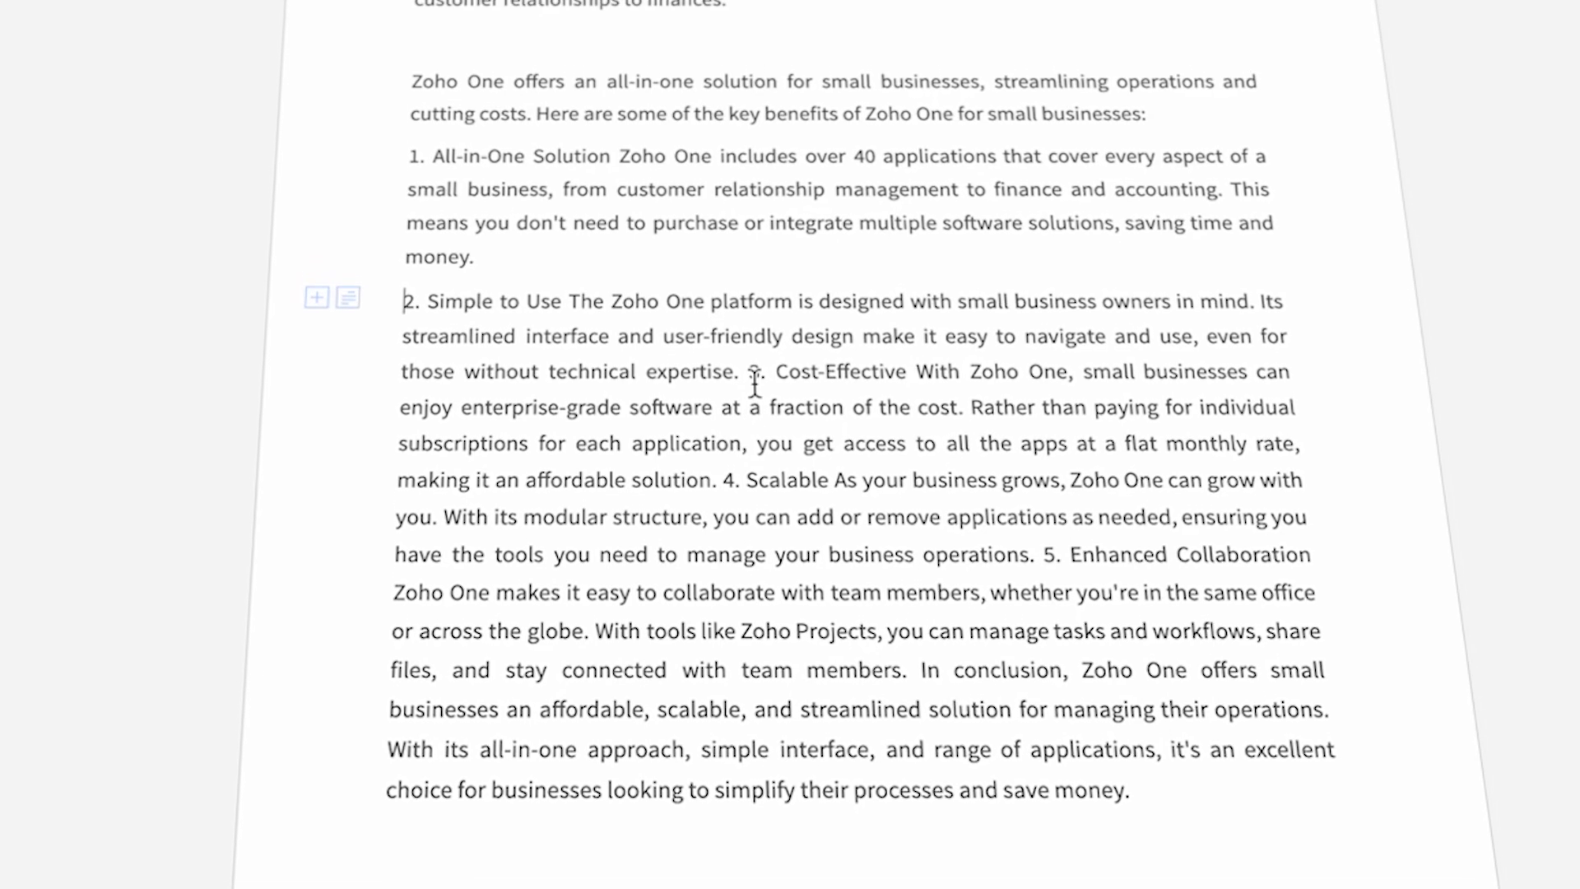
{"action": "left_click", "coordinate": [752, 377]}
{"action": "key", "text": "Return"}
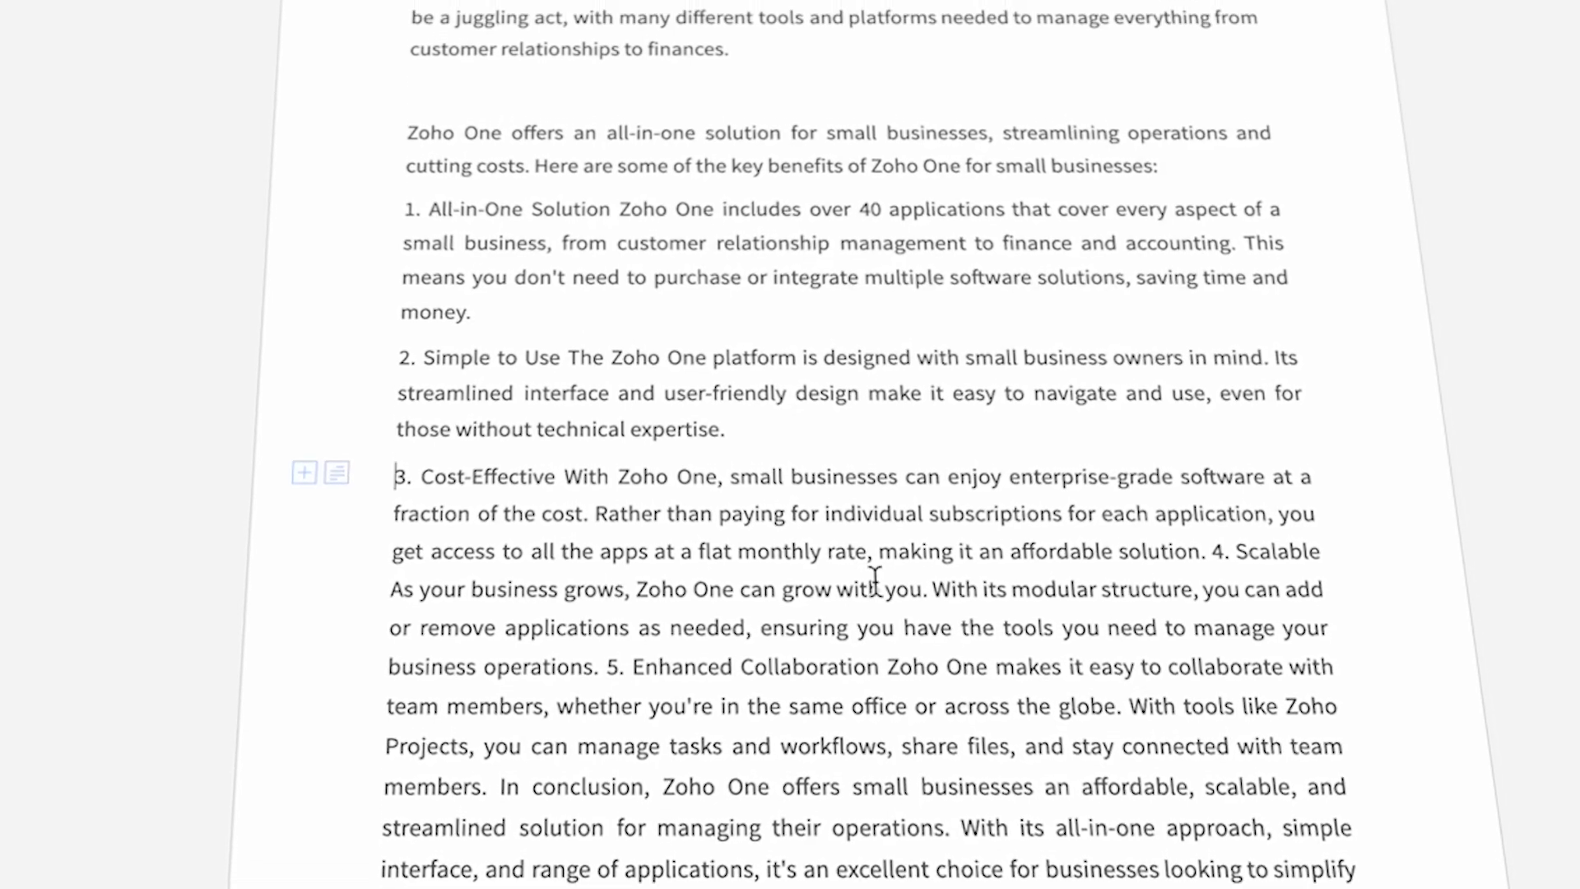
{"action": "left_click", "coordinate": [1209, 551]}
{"action": "key", "text": "Return"}
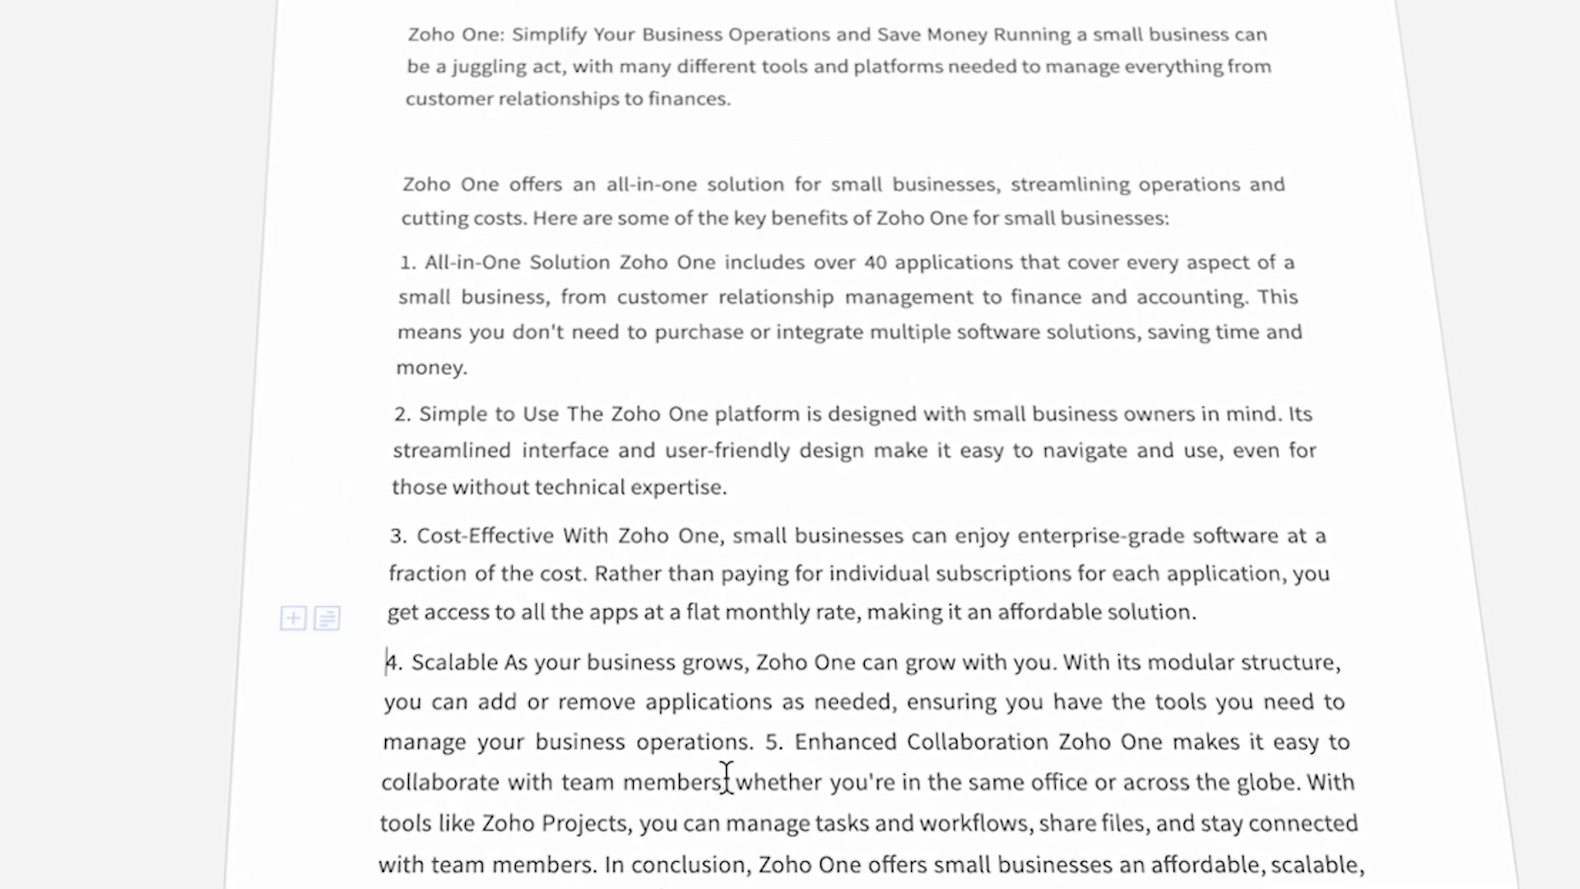
{"action": "left_click", "coordinate": [765, 741]}
{"action": "key", "text": "Return"}
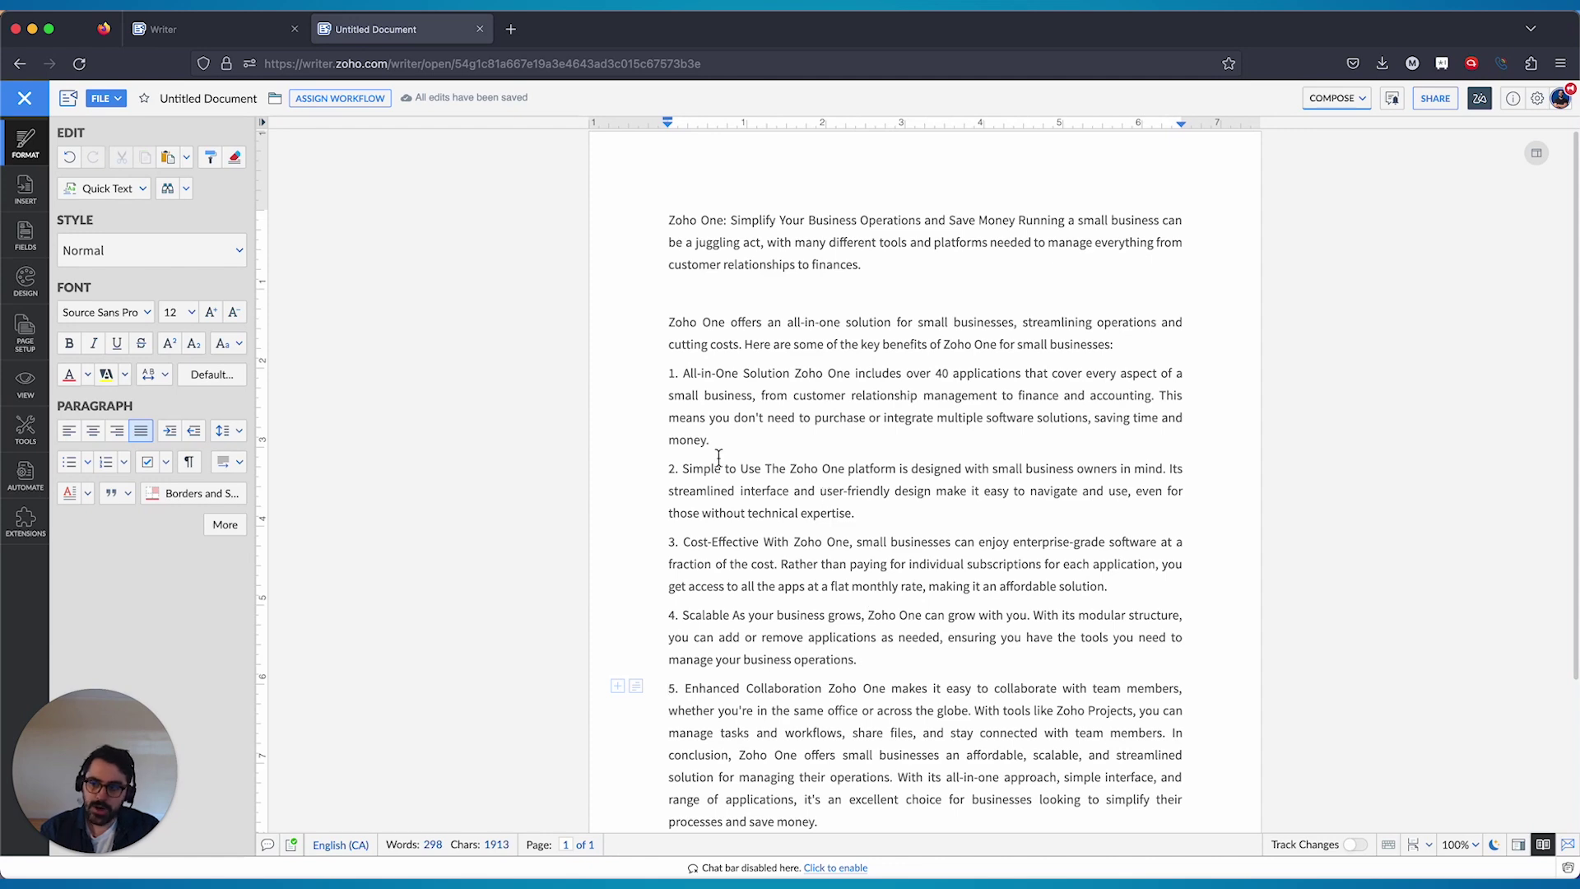
Step: Return to the ChatGPT Assistant via the Automate and Extensions panels
{"action": "left_click", "coordinate": [25, 475]}
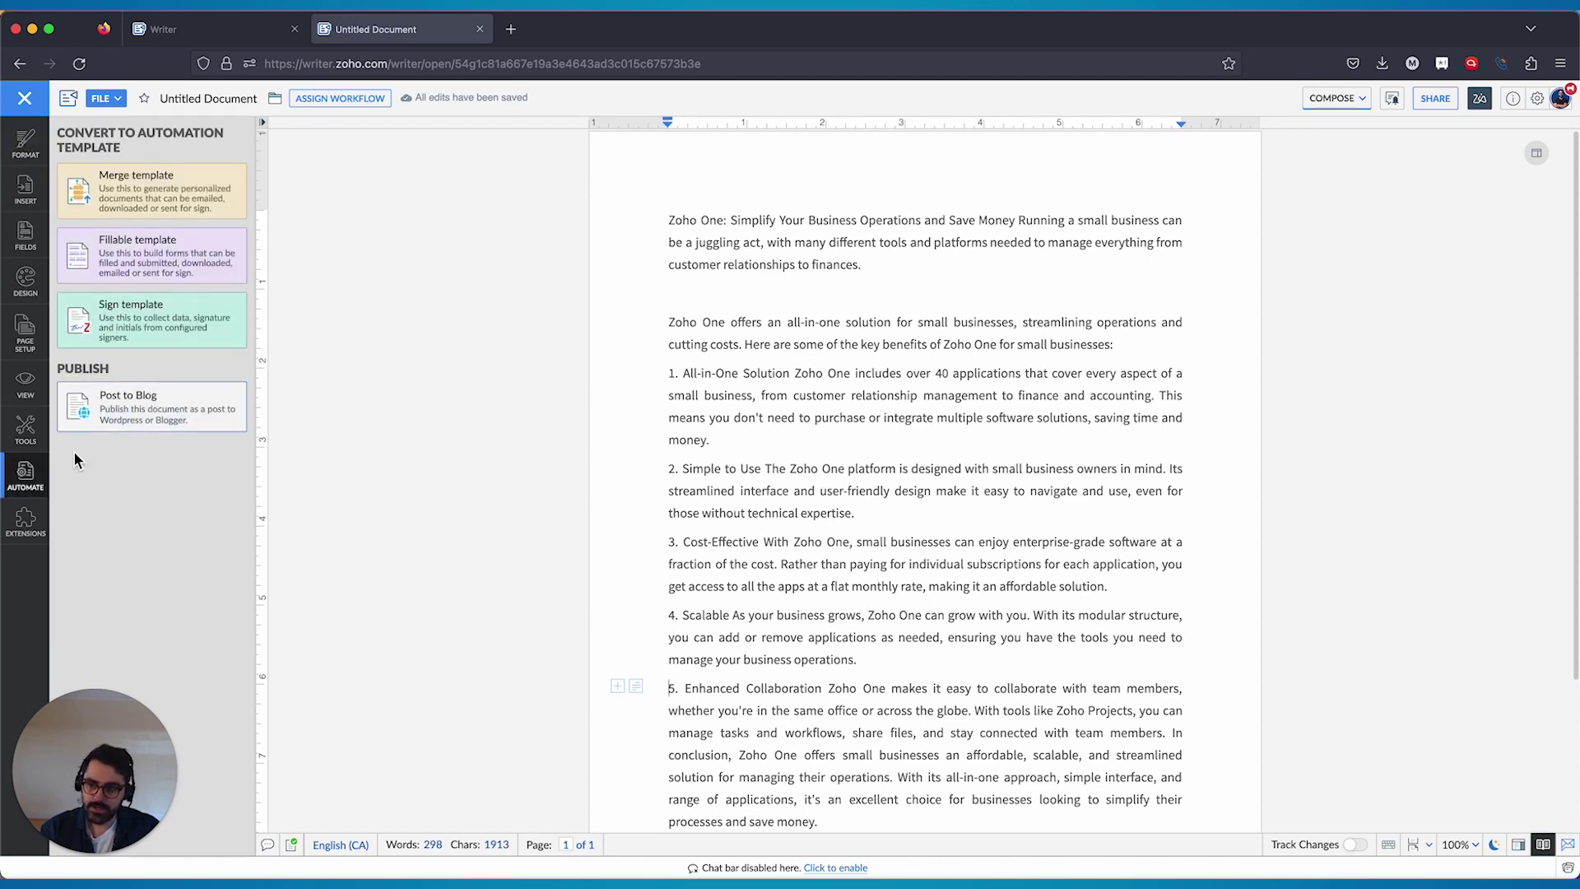
{"action": "left_click", "coordinate": [46, 527]}
{"action": "left_click", "coordinate": [134, 156]}
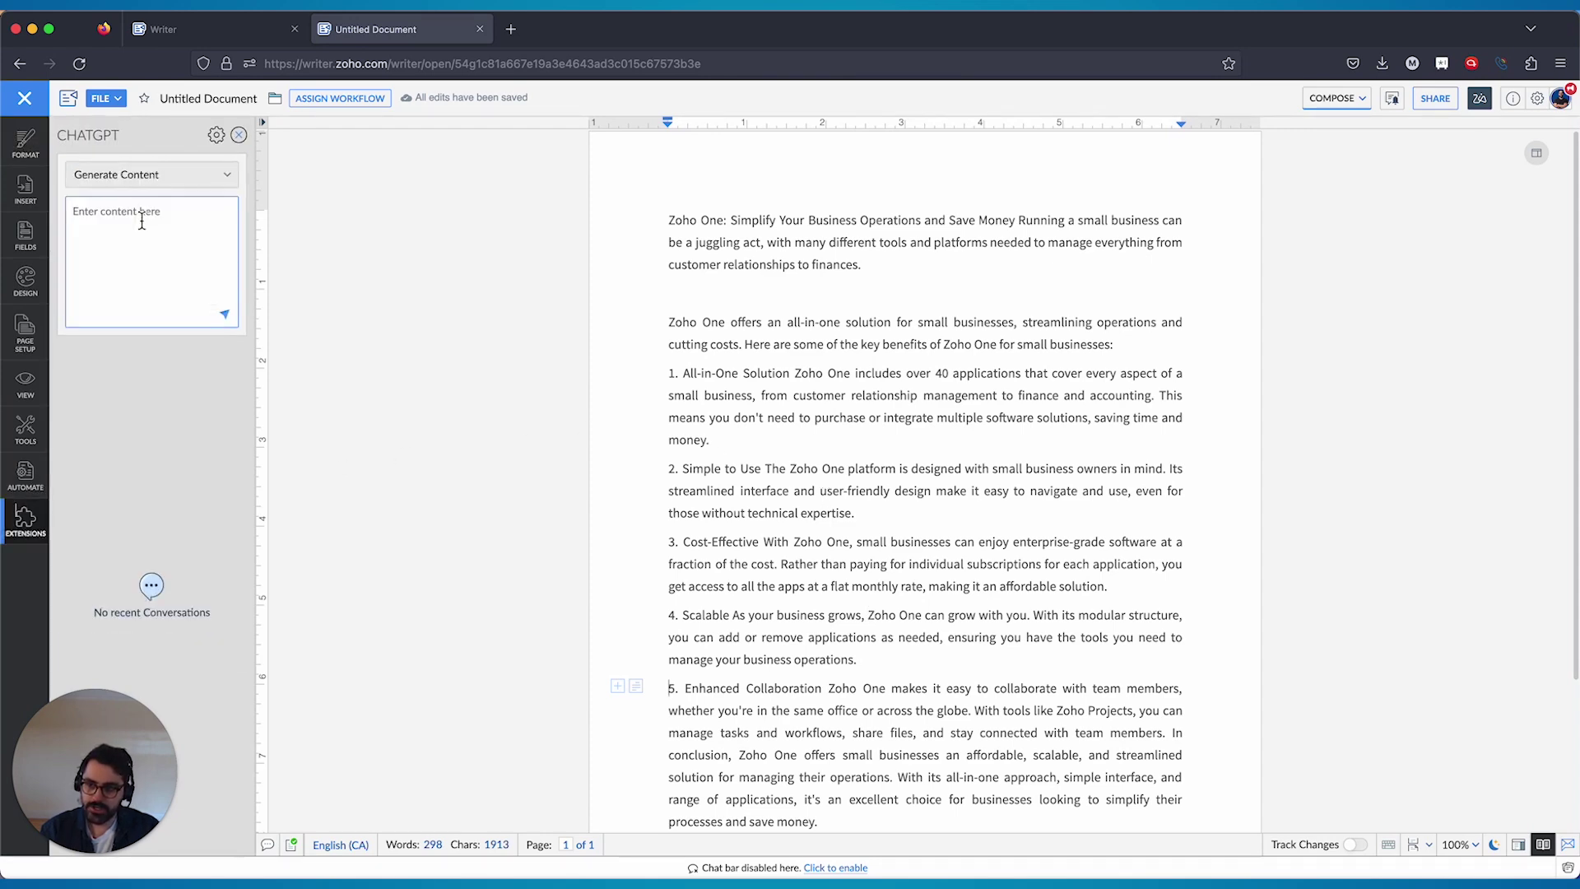
Step: Get ChatGPT title suggestions using Generate Title with Keyword for 'Zoho One benefit'
{"action": "left_click", "coordinate": [158, 177]}
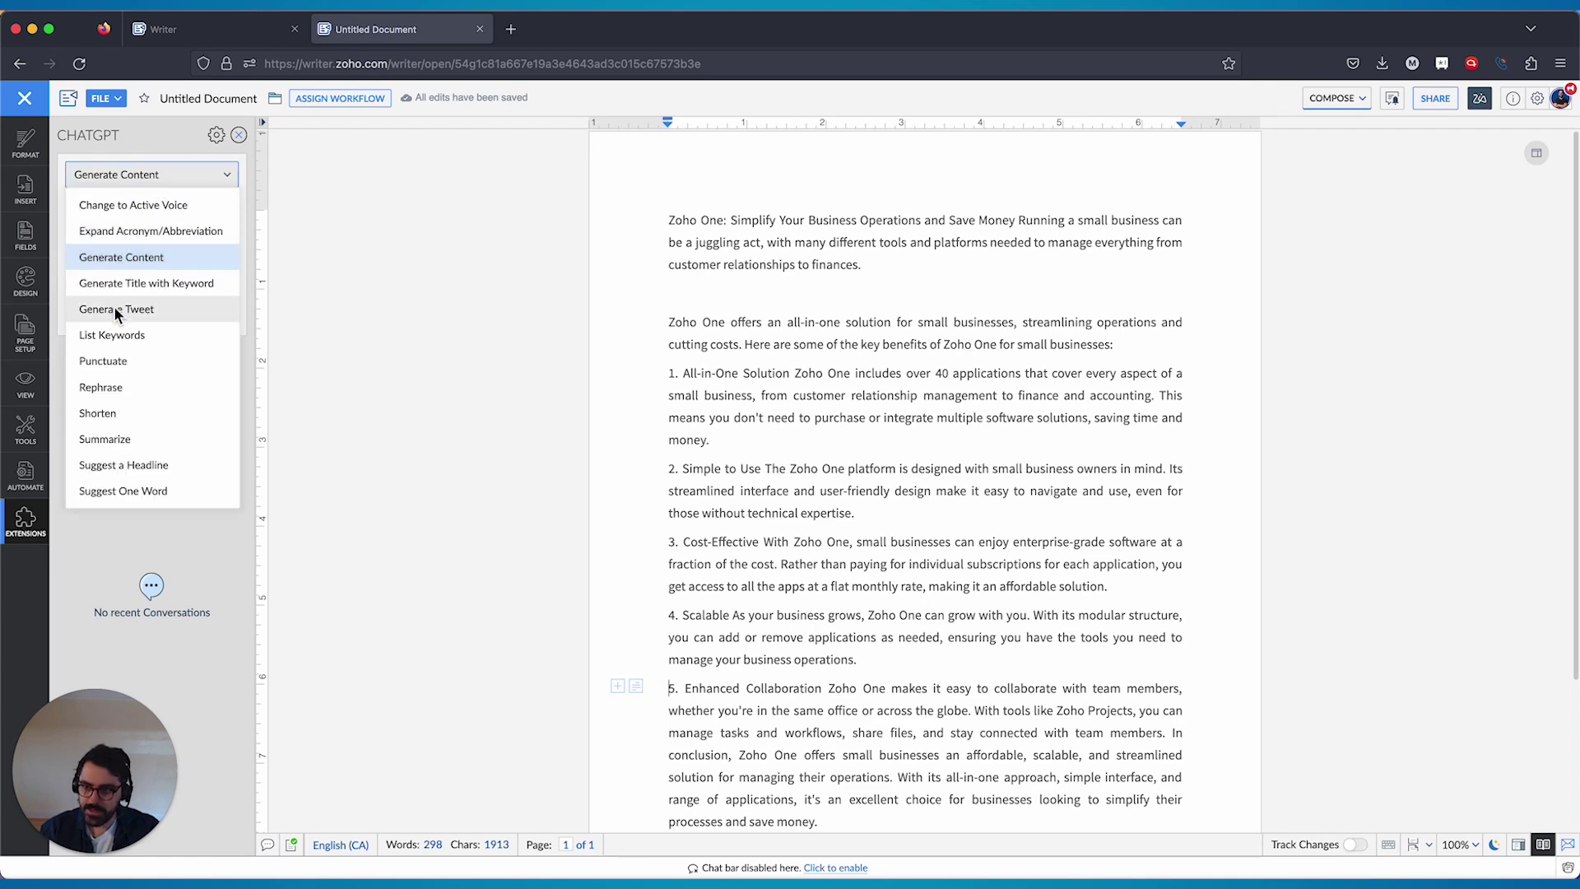
{"action": "left_click", "coordinate": [110, 284]}
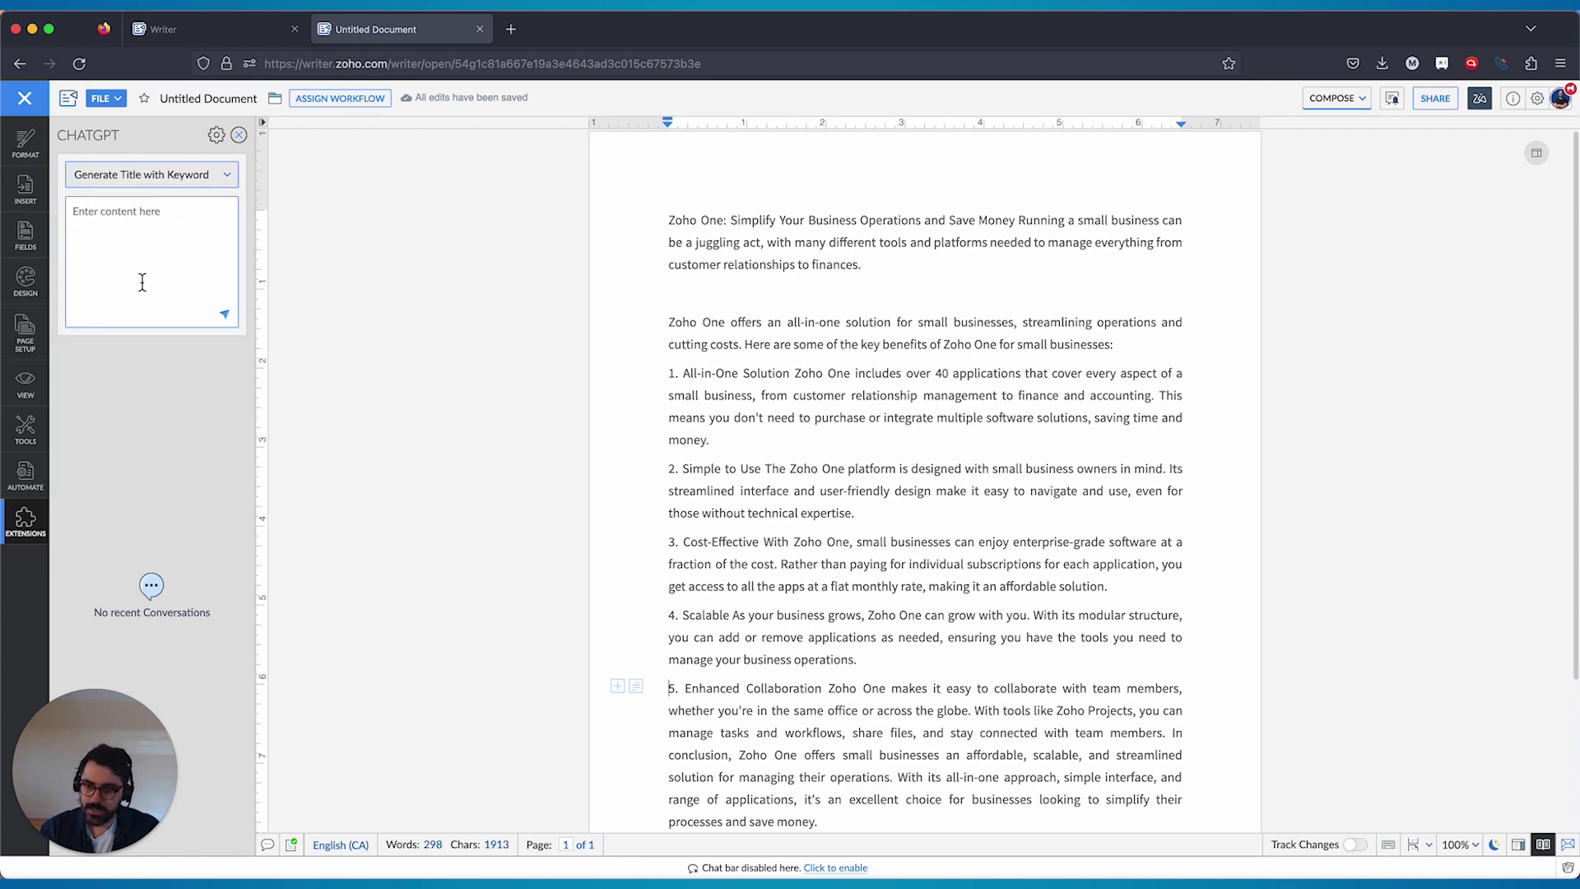
{"action": "type", "text": "Zoho One"}
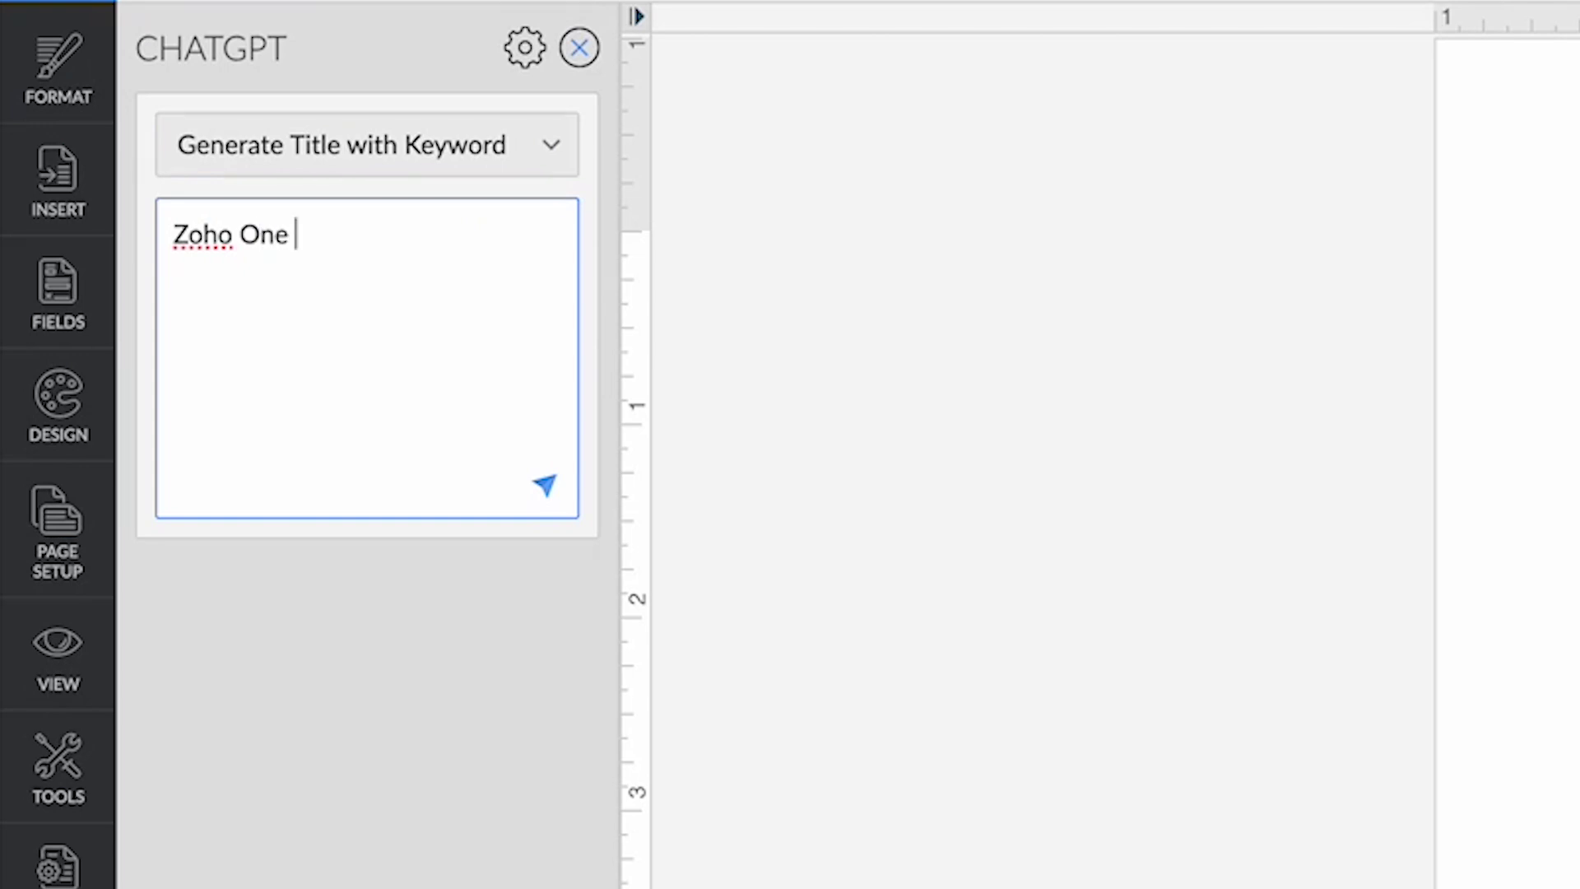
{"action": "type", "text": " benefits"}
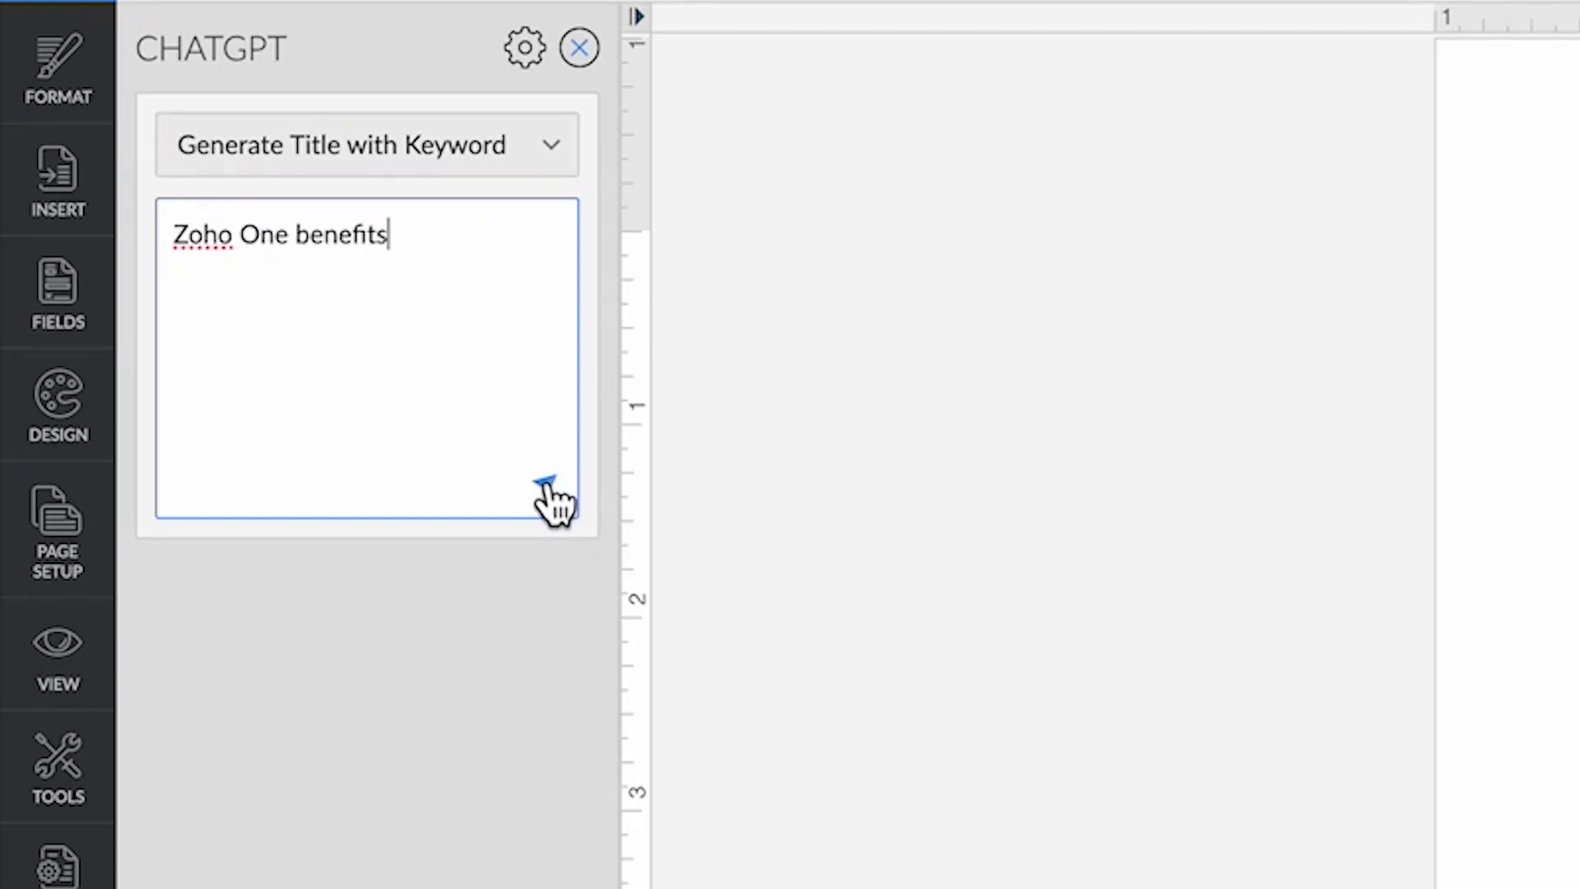
{"action": "left_click", "coordinate": [544, 485]}
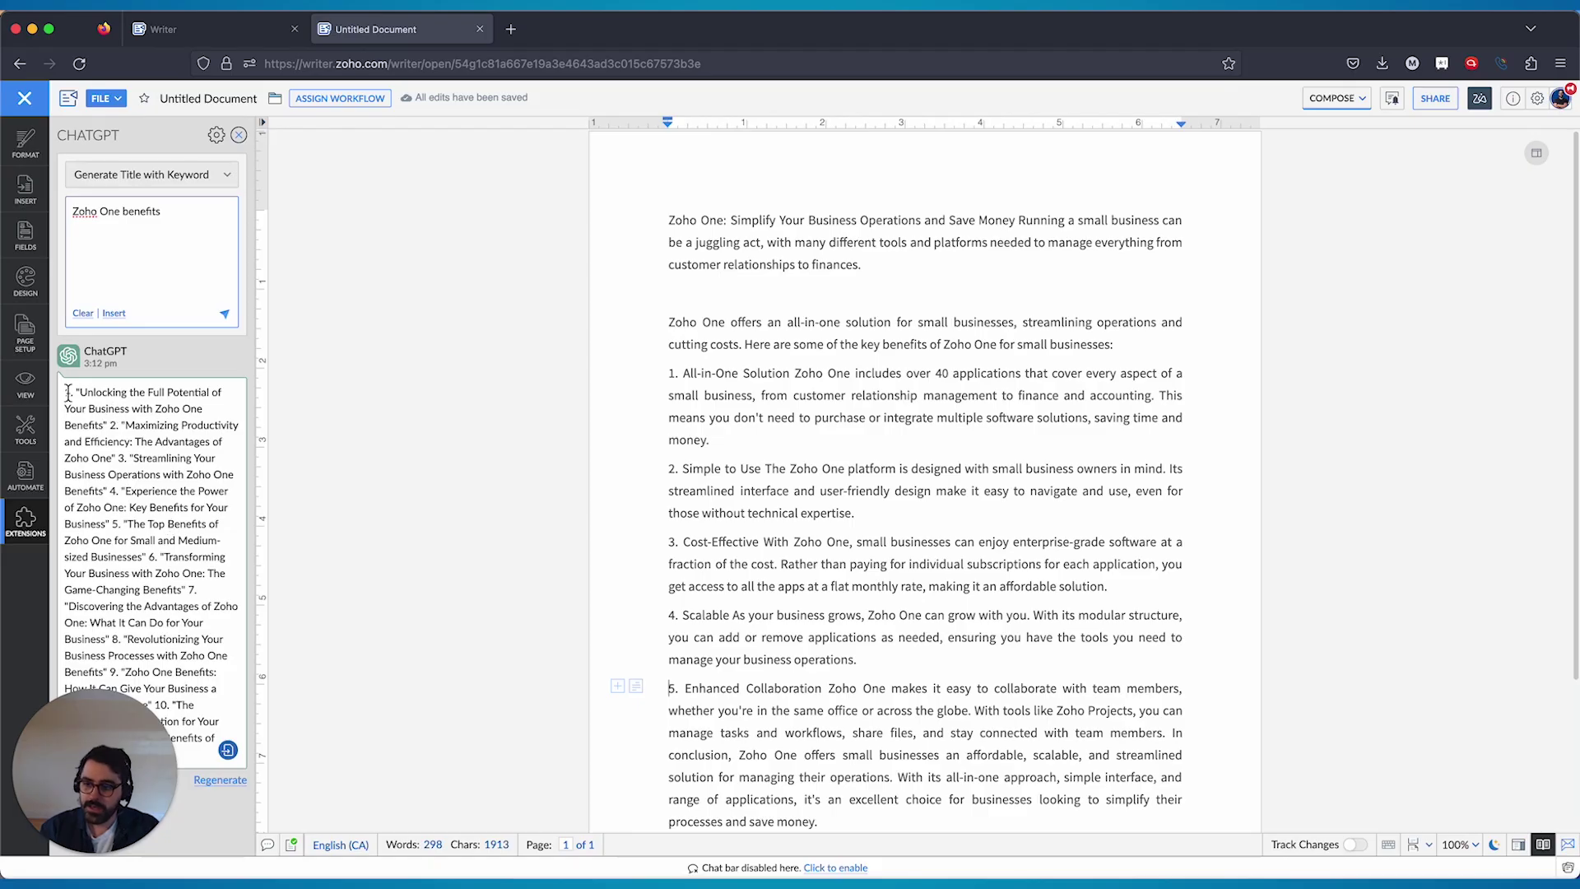
Step: Paste the title 'Maximizing Productivity and Efficiency: The Advantages of Zoho One' at the document top
{"action": "left_click_drag", "start_coordinate": [68, 392], "coordinate": [128, 409]}
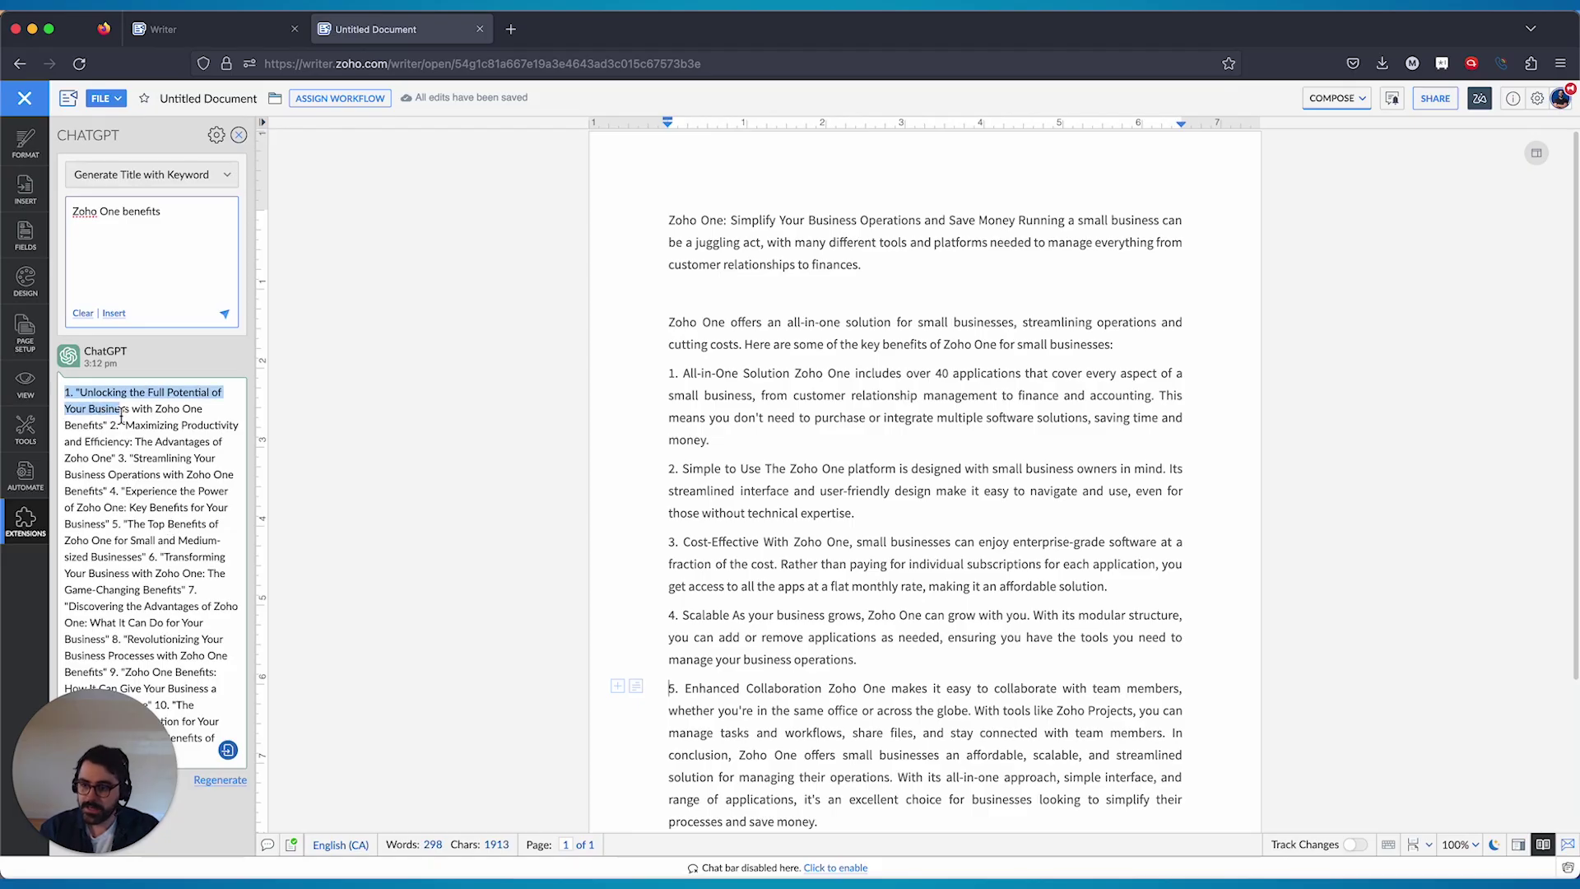
{"action": "left_click", "coordinate": [156, 445]}
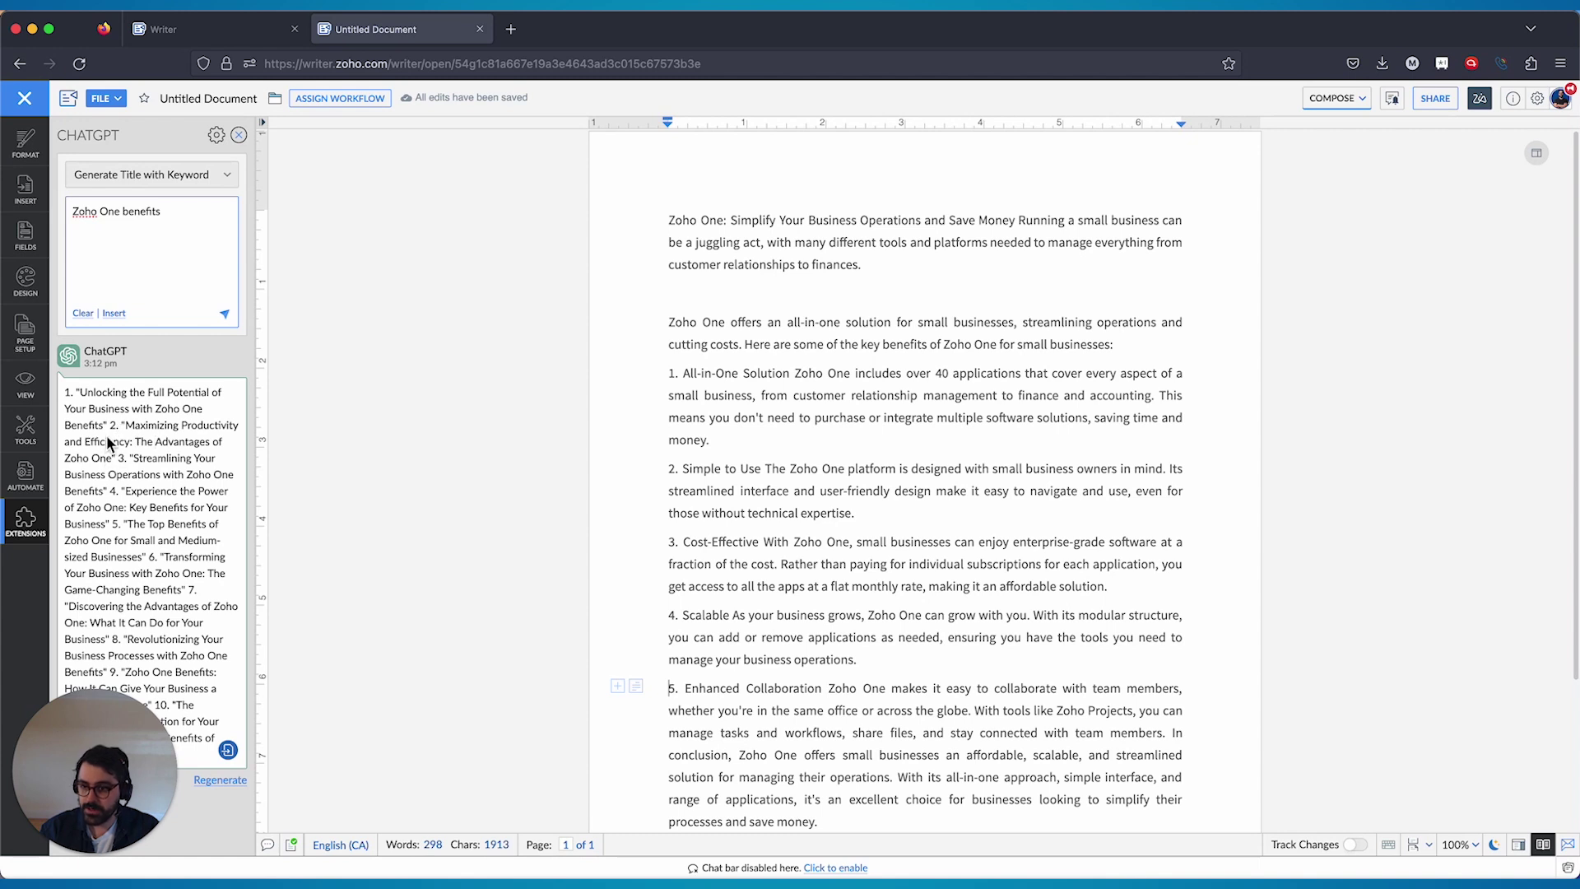
{"action": "left_click_drag", "start_coordinate": [113, 458], "coordinate": [122, 426]}
{"action": "key", "text": "ctrl+c"}
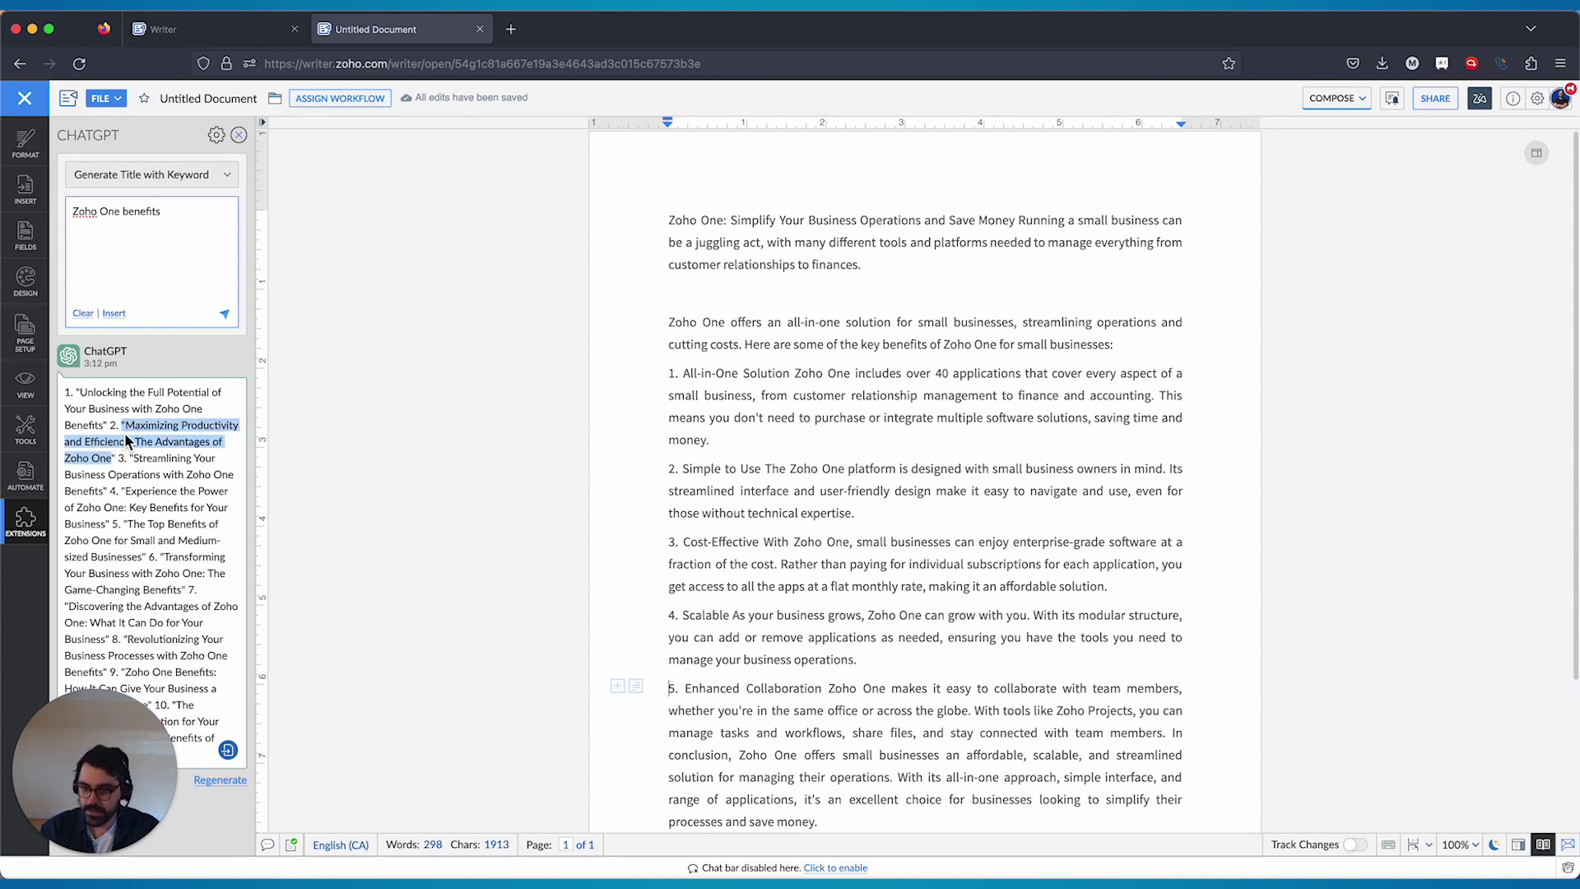
{"action": "left_click", "coordinate": [668, 220]}
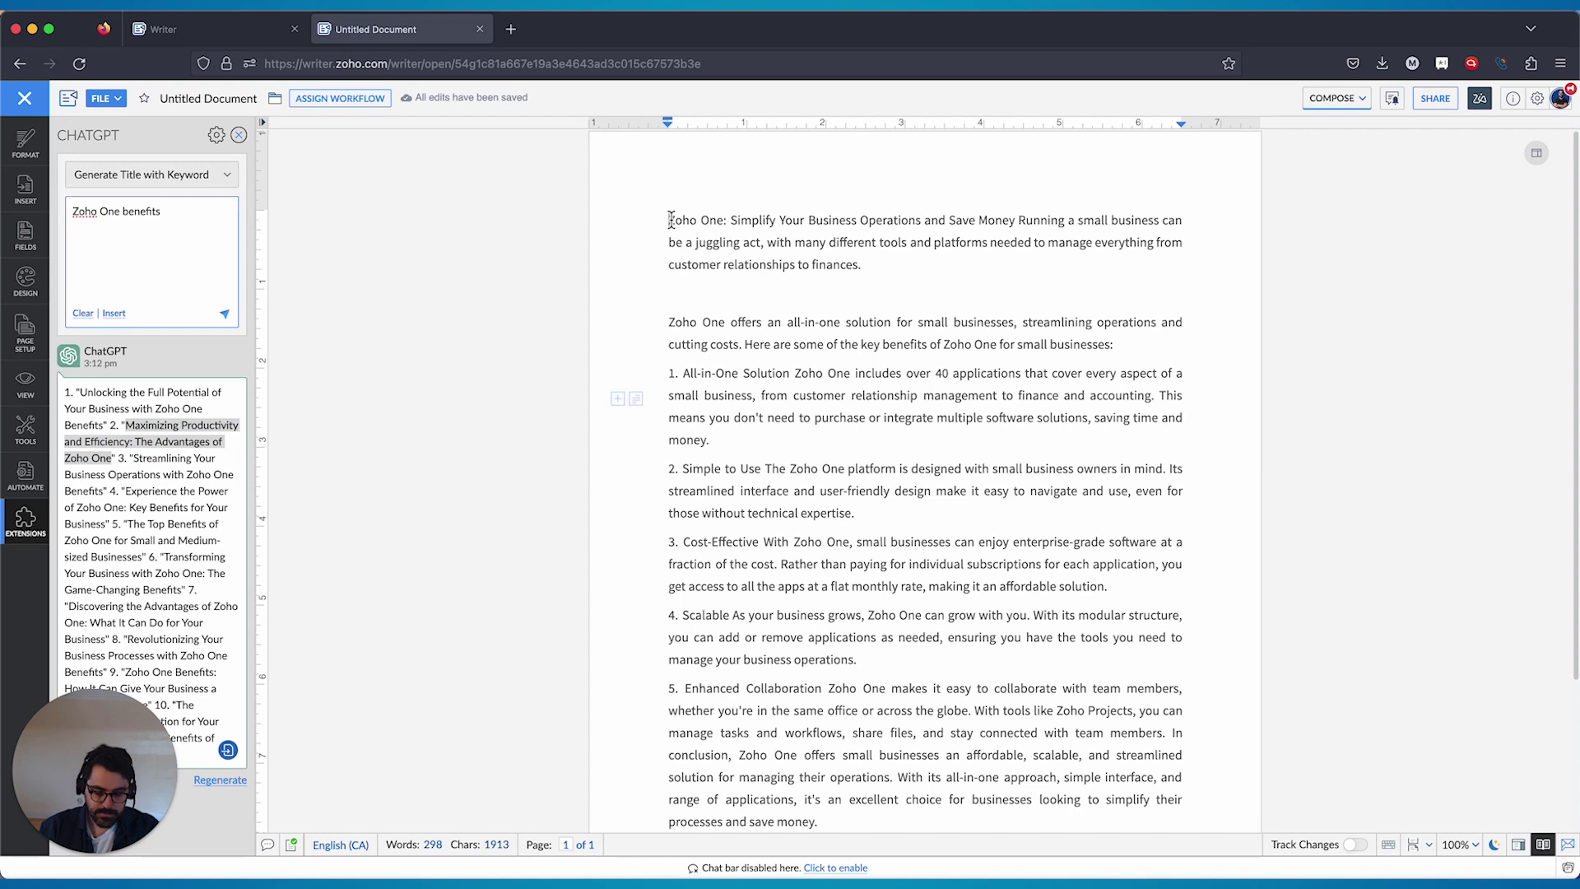
{"action": "key", "text": "Return"}
{"action": "key", "text": "Return"}
{"action": "key", "text": "ctrl+v"}
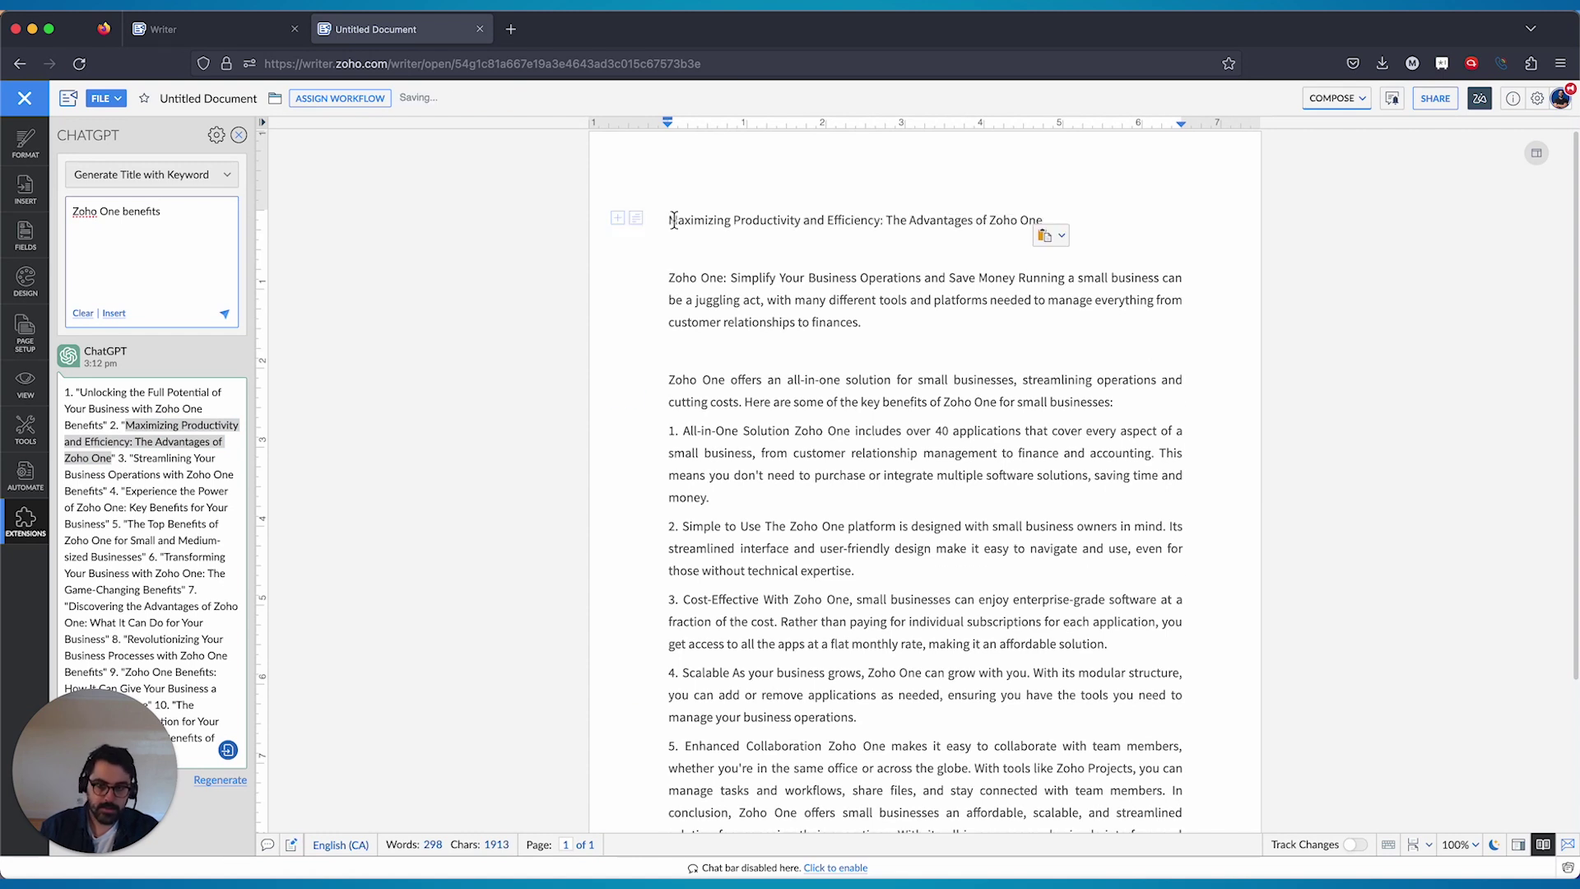
{"action": "left_click", "coordinate": [759, 344]}
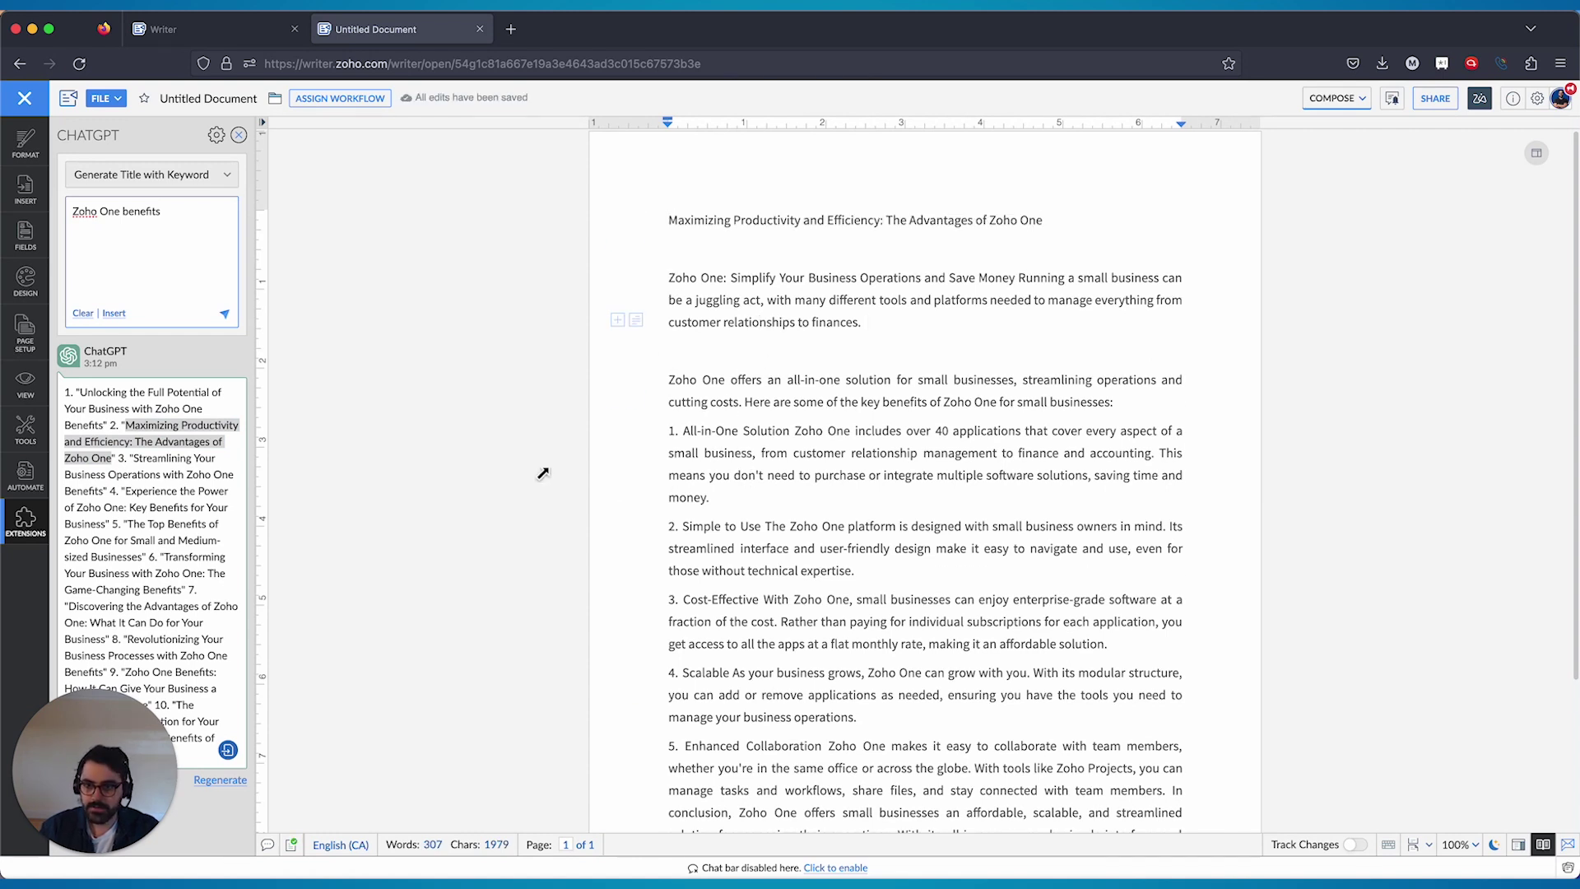
Step: Have ChatGPT rephrase 'I really want to buy Zoho One', then regenerate an alternative
{"action": "left_click", "coordinate": [123, 175]}
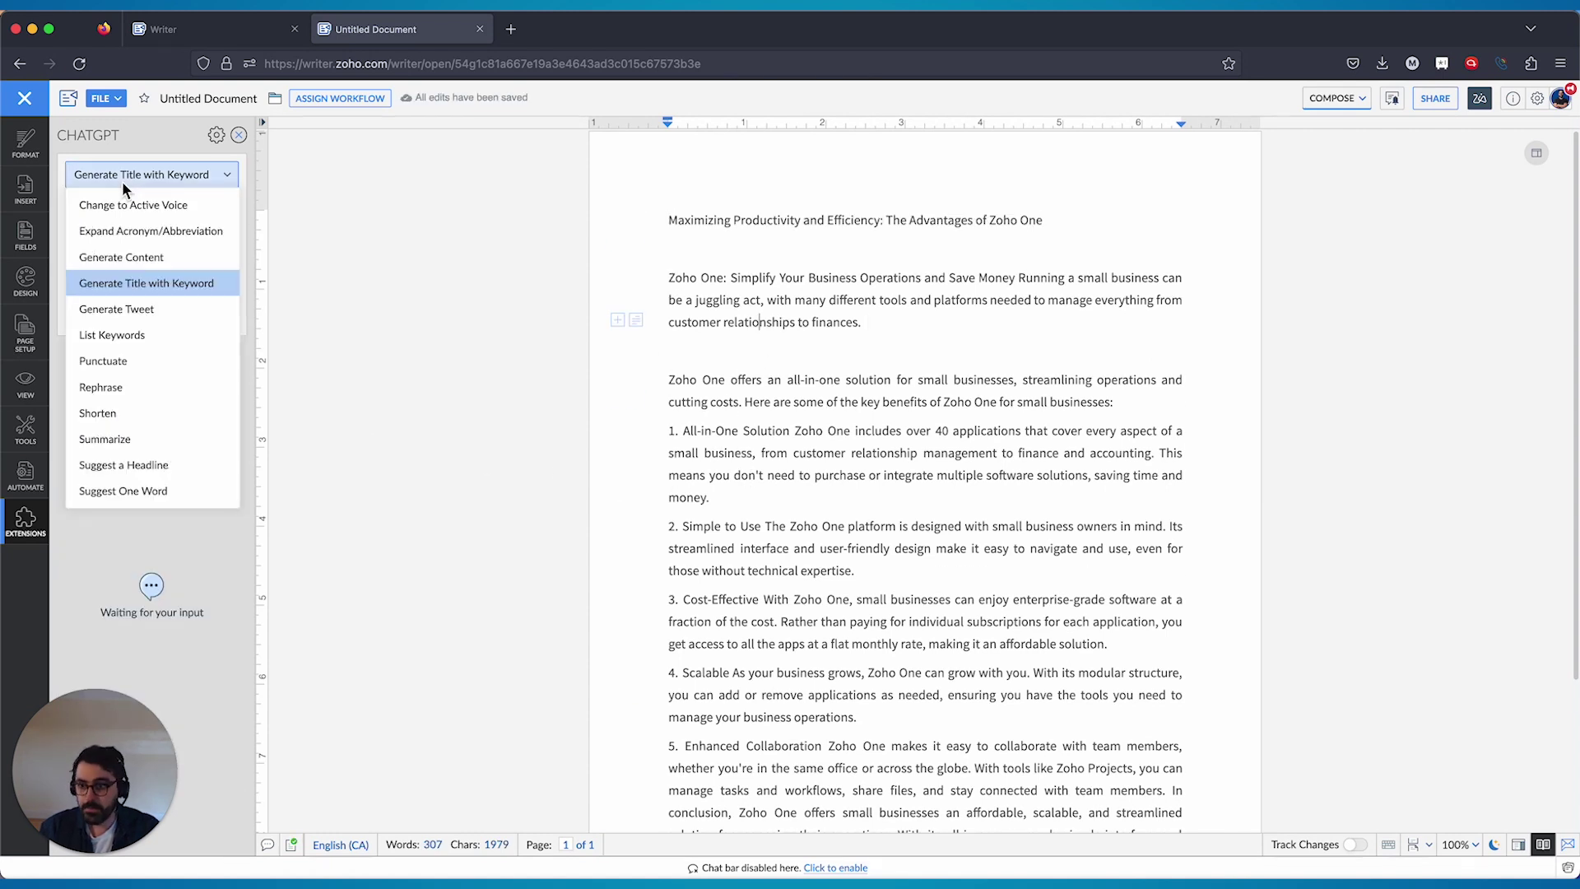
{"action": "left_click", "coordinate": [140, 383]}
{"action": "left_click", "coordinate": [151, 219]}
{"action": "type", "text": "I r"}
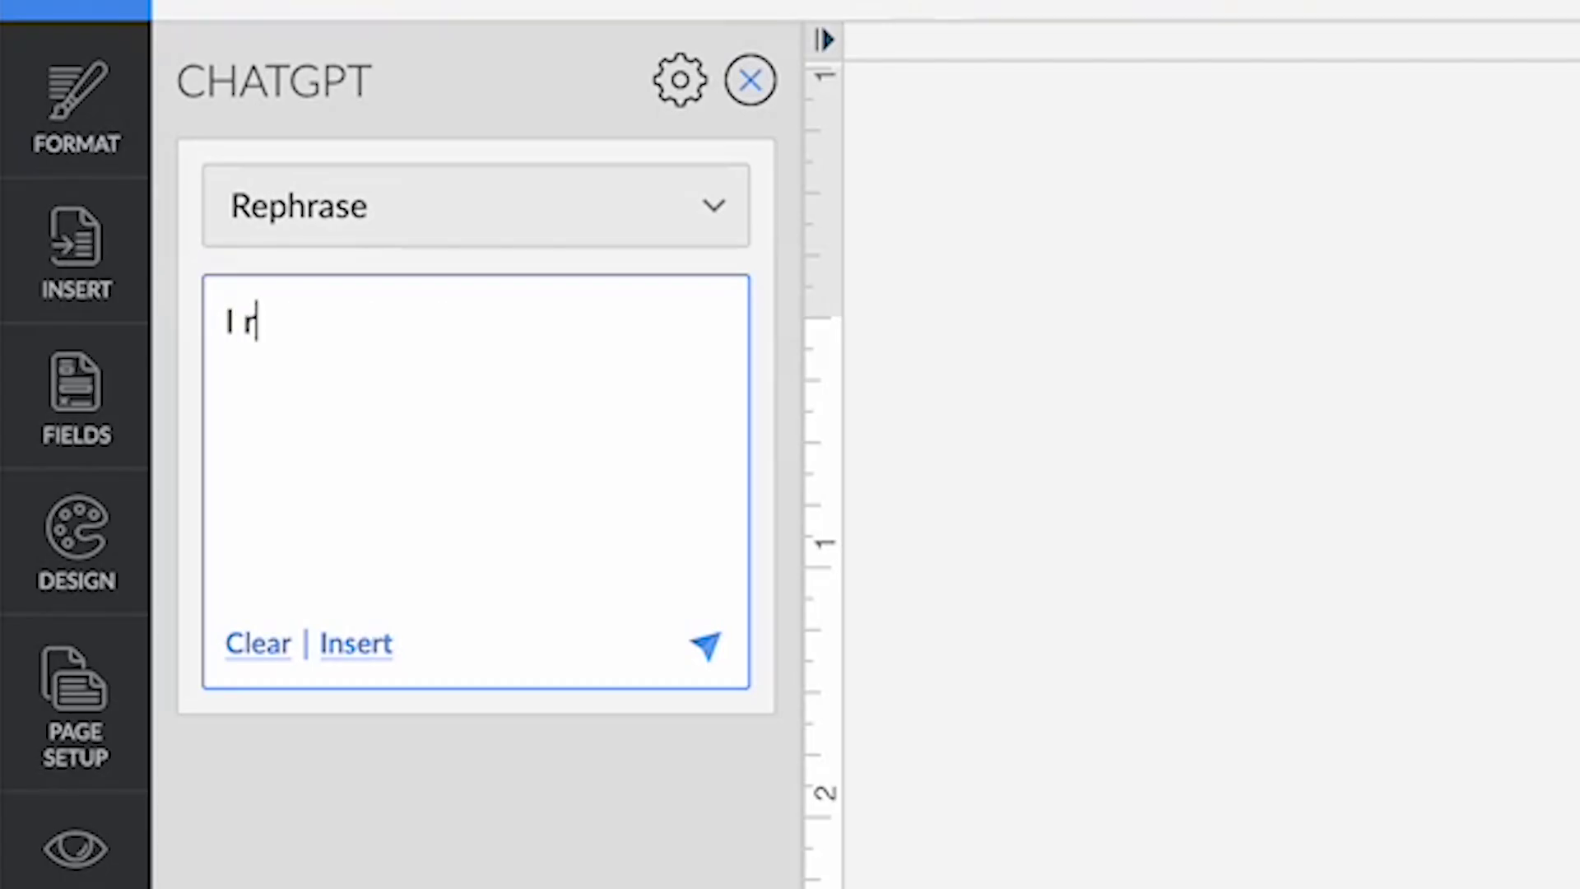
{"action": "type", "text": "eally want to buy "}
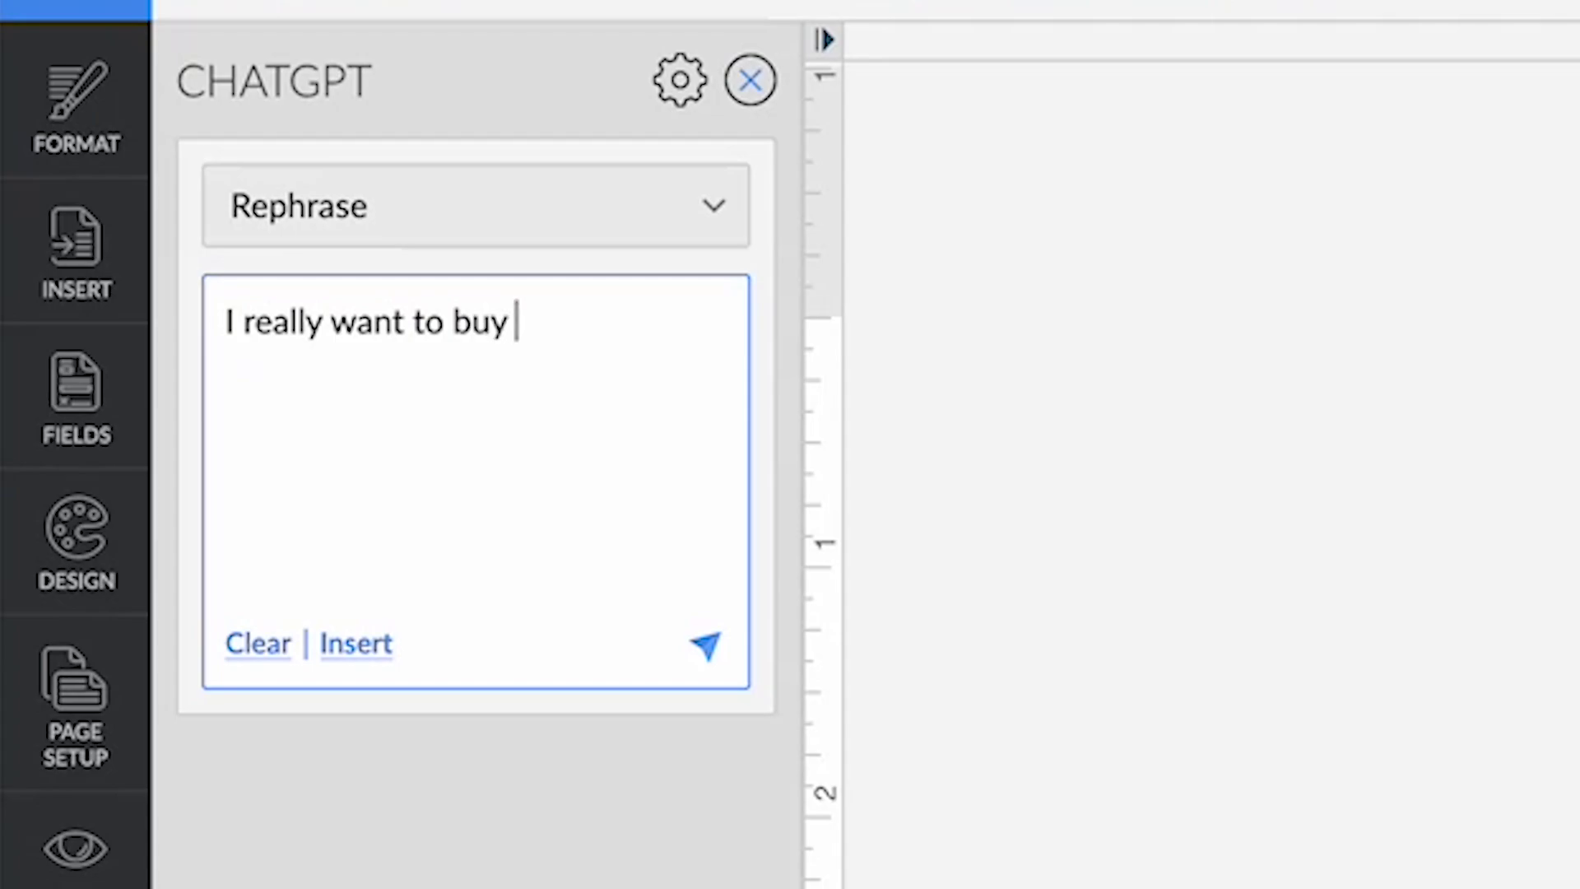
{"action": "type", "text": "Zoho One"}
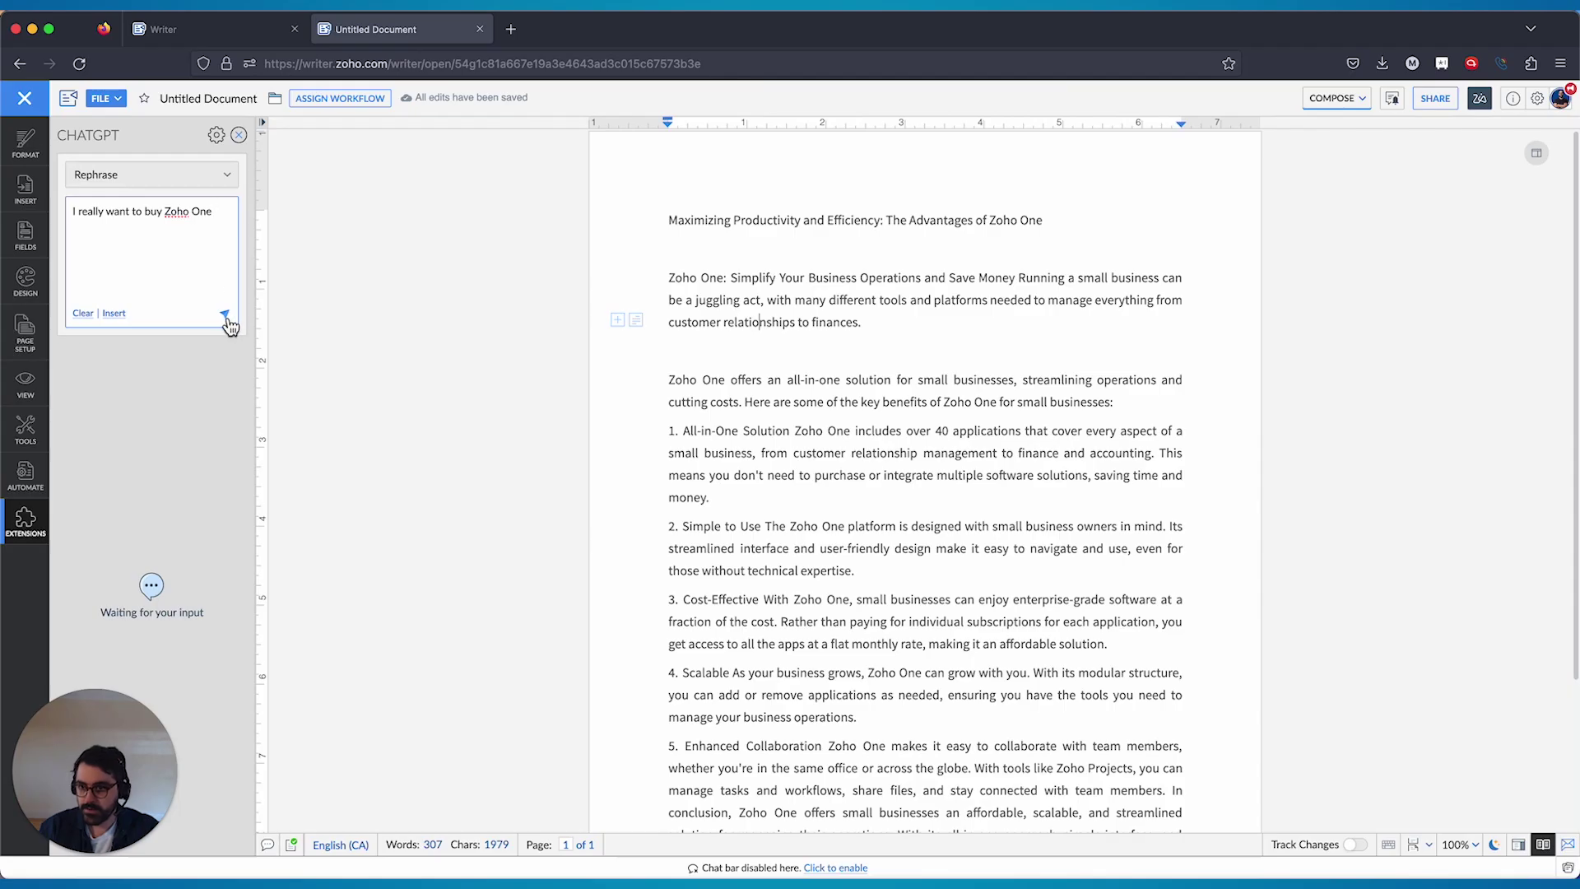
{"action": "left_click", "coordinate": [224, 314]}
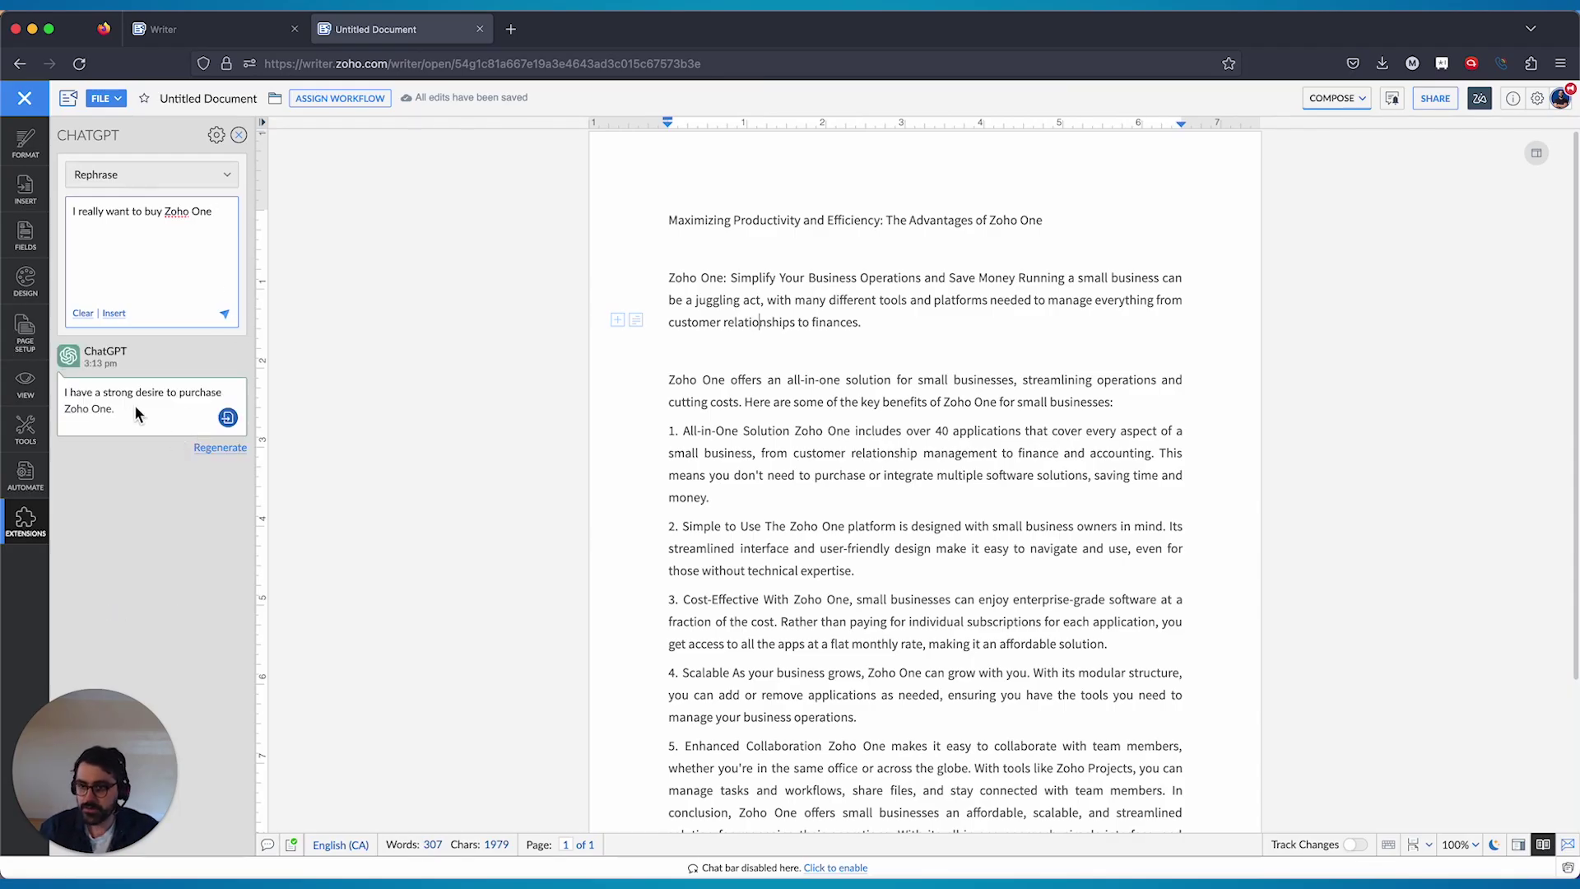
{"action": "left_click", "coordinate": [206, 460]}
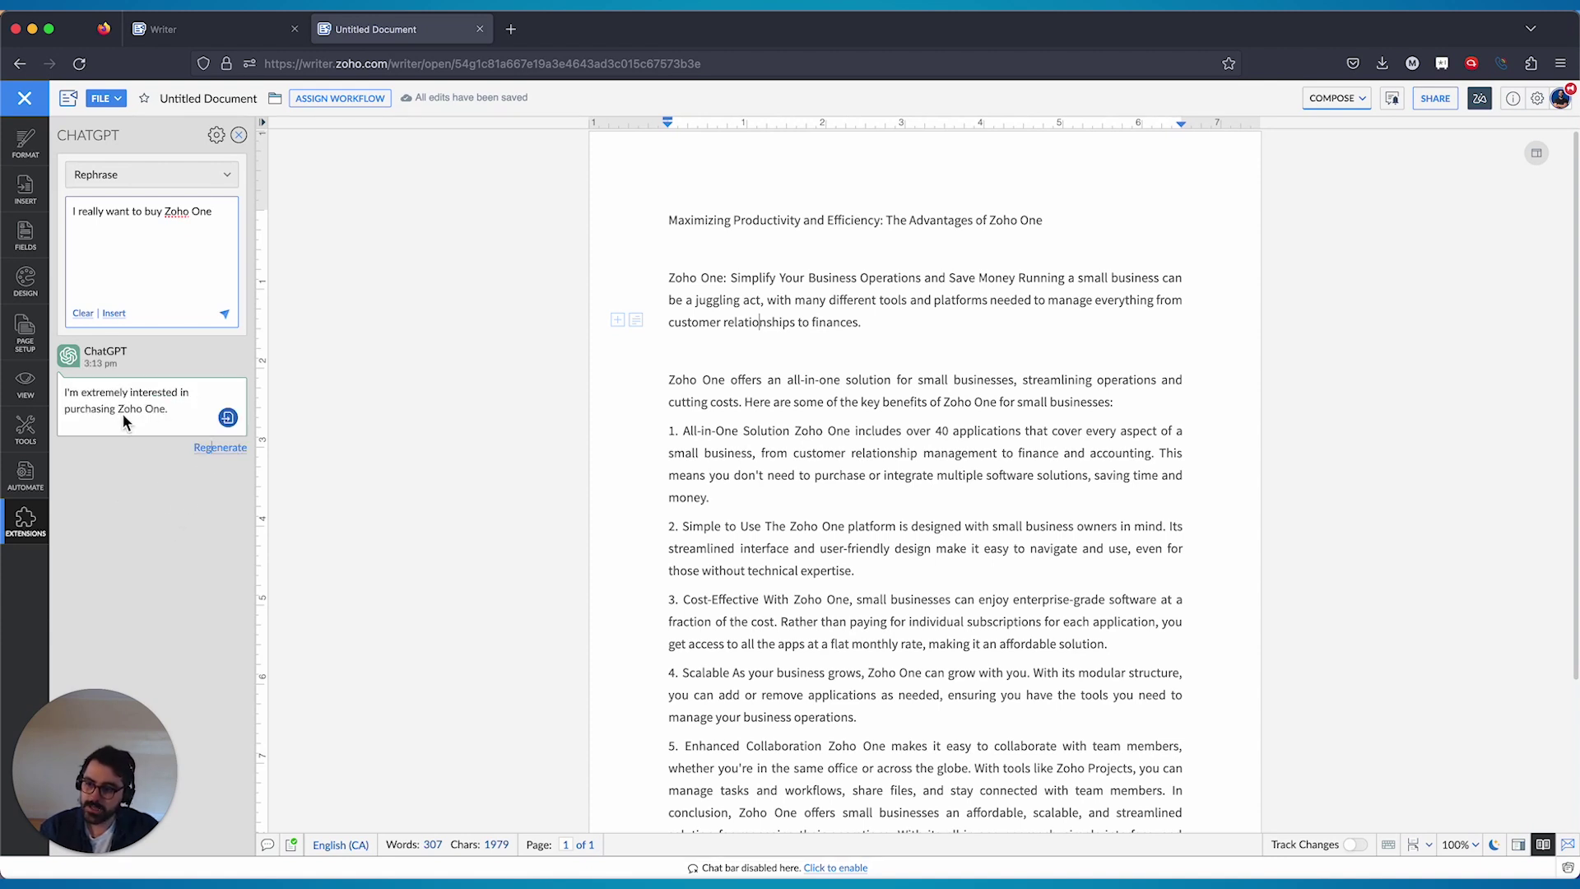
{"action": "left_click", "coordinate": [126, 180]}
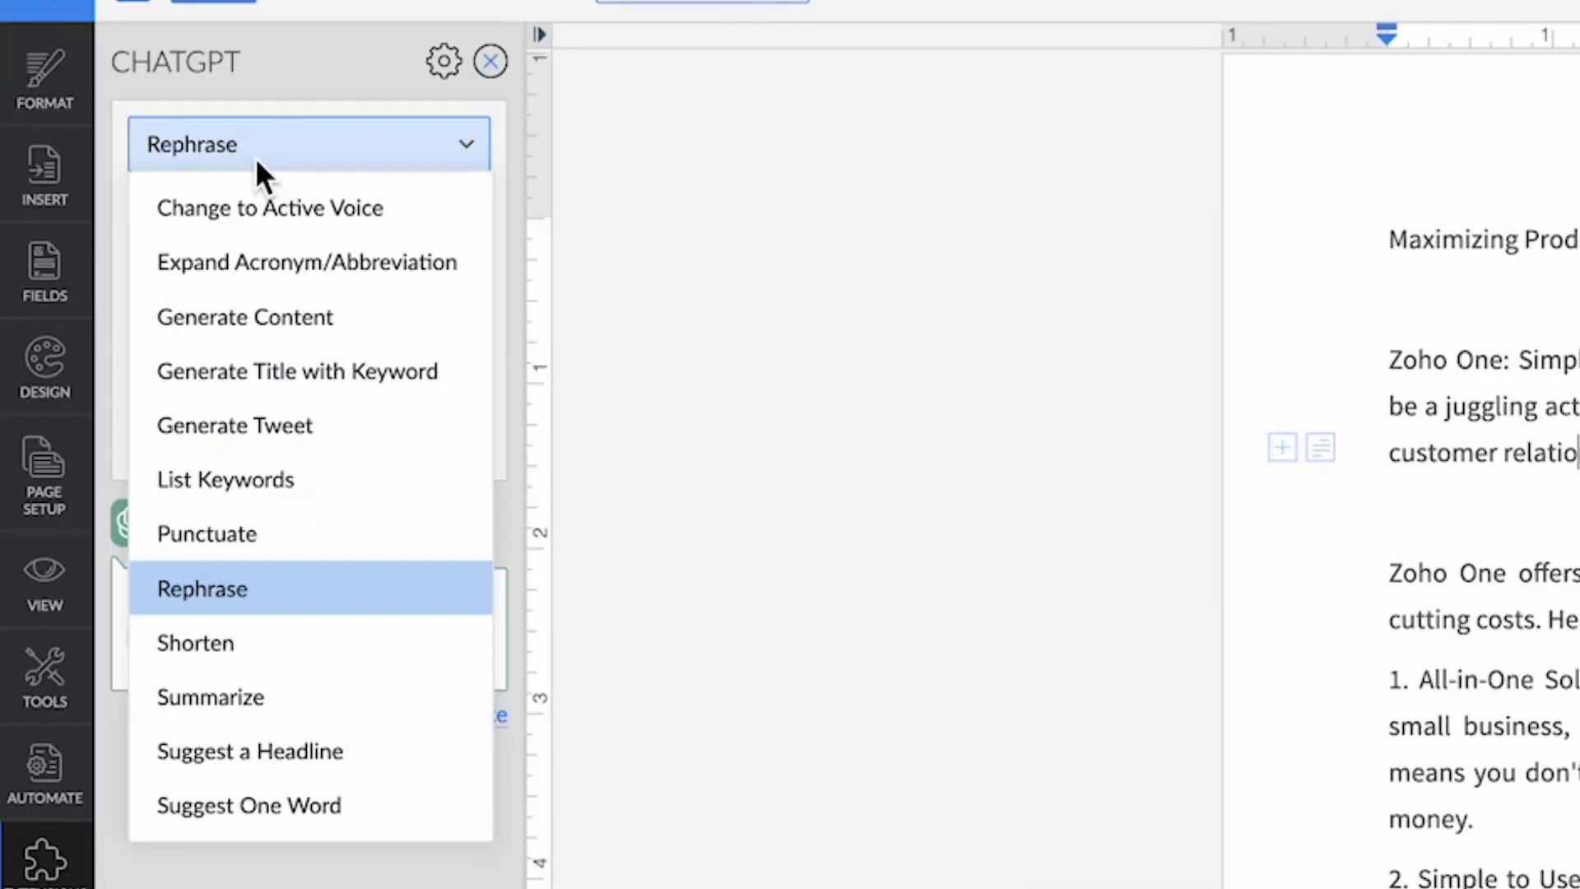
Step: Shorten point 1 with ChatGPT's Shorten action and replace it with the 40-plus-apps, time-and-money version
{"action": "left_click", "coordinate": [236, 650]}
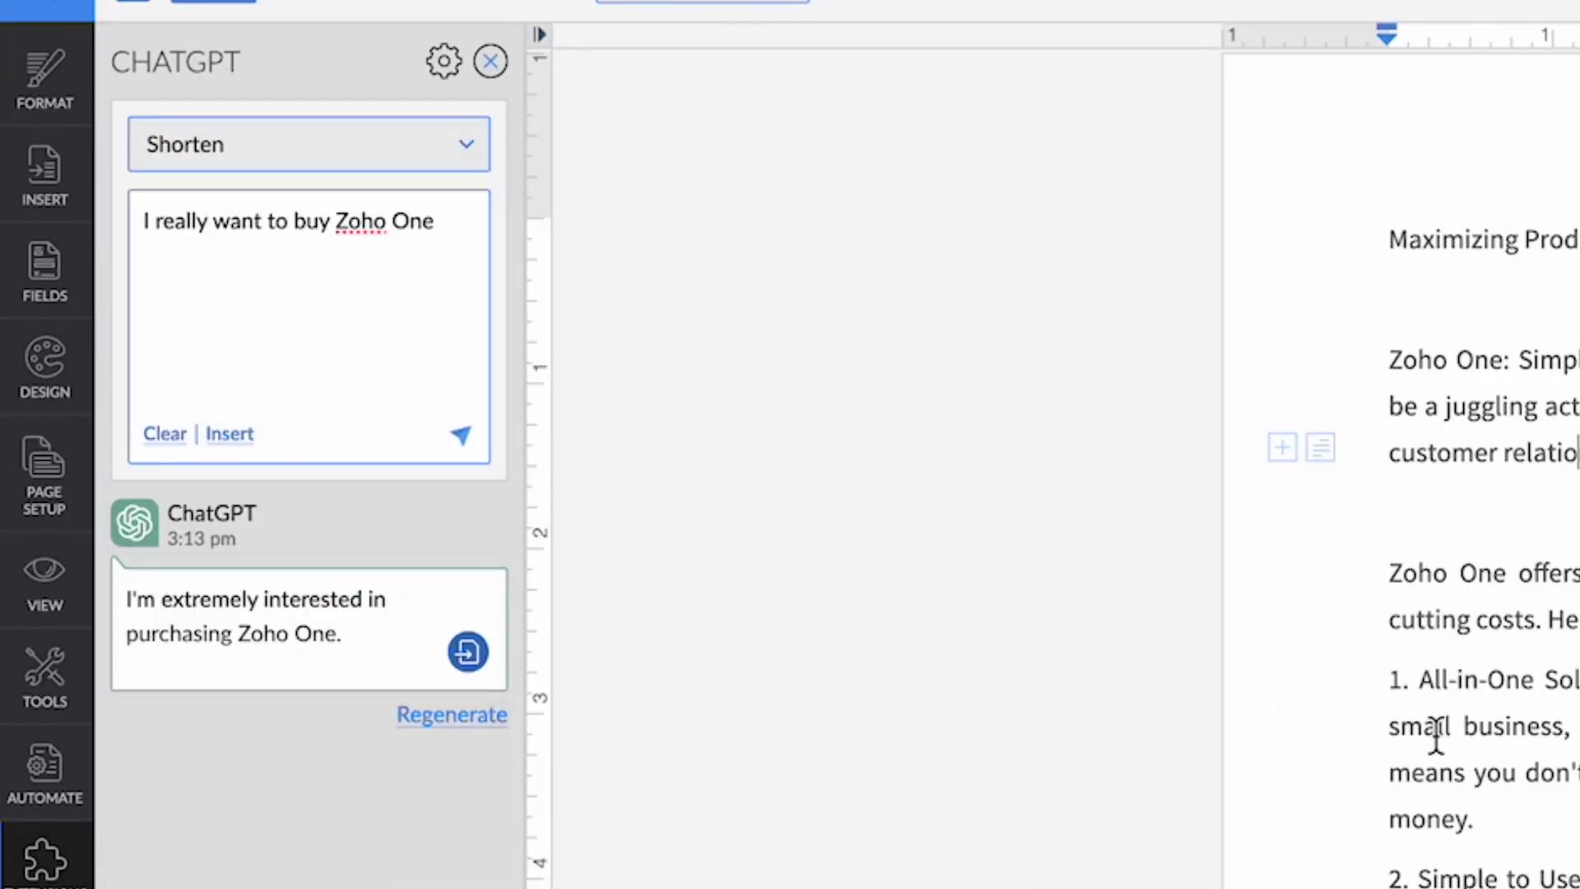
{"action": "left_click_drag", "start_coordinate": [1516, 829], "coordinate": [1373, 668]}
{"action": "left_click", "coordinate": [269, 355]}
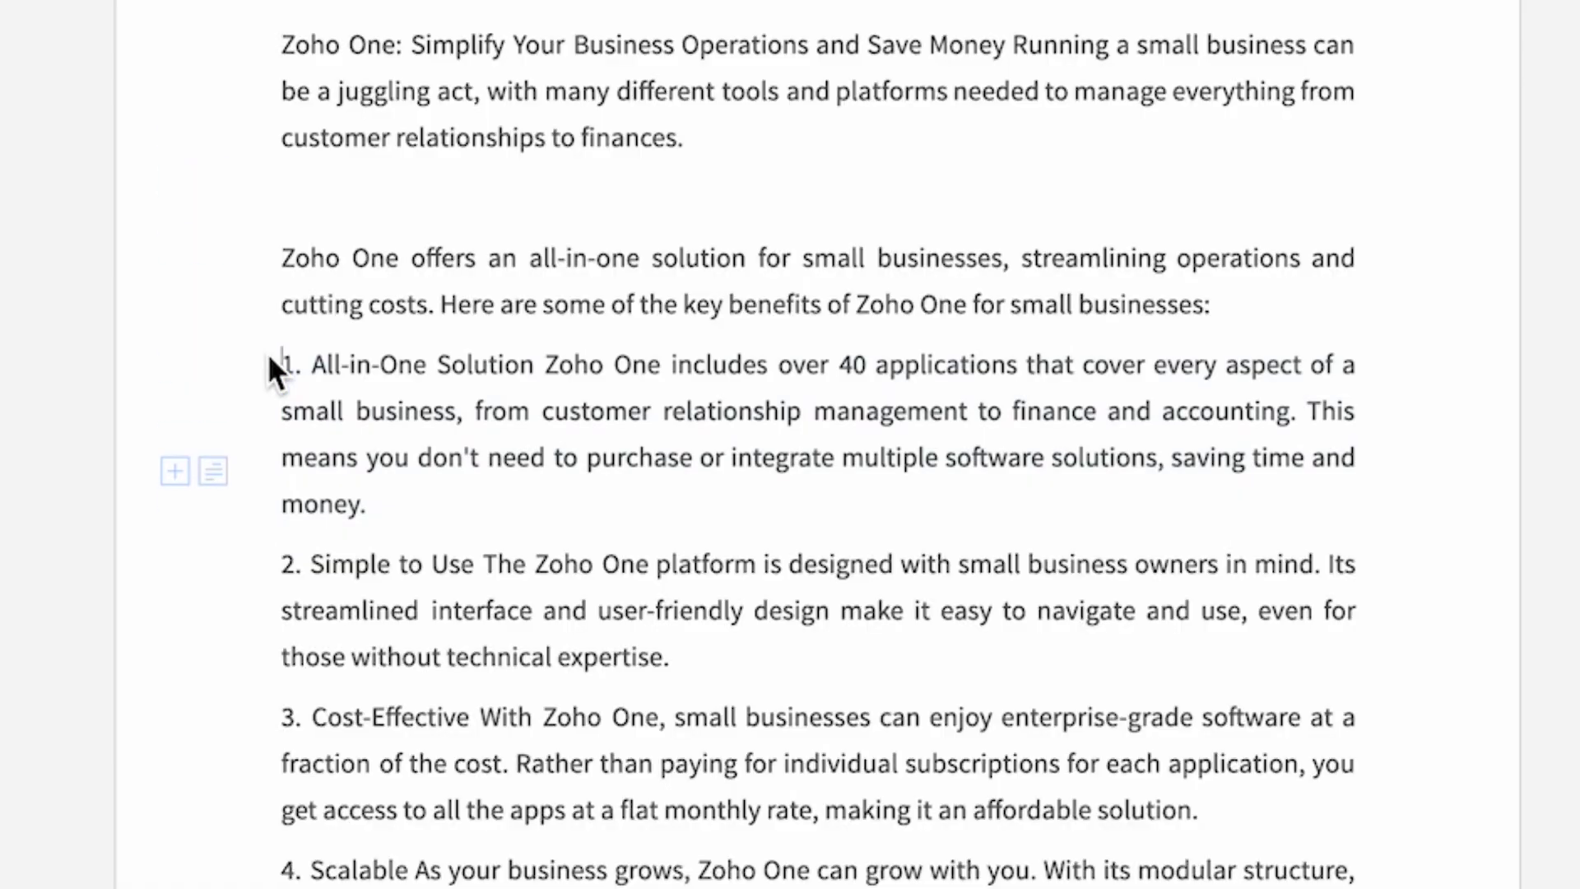
{"action": "left_click_drag", "start_coordinate": [380, 512], "coordinate": [284, 362]}
{"action": "key", "text": "super+c"}
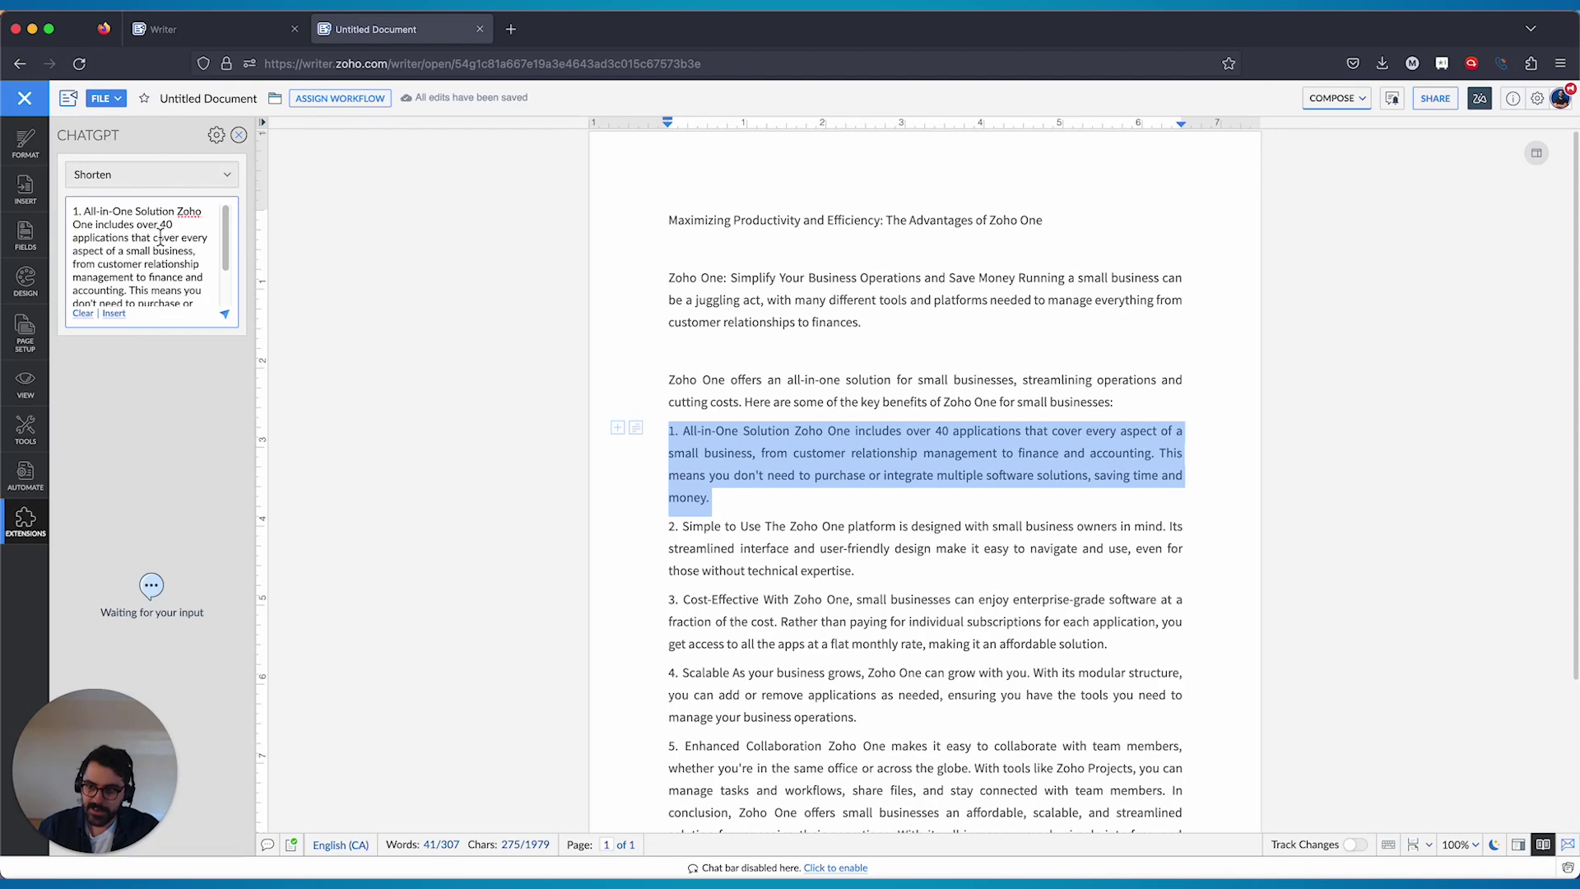
{"action": "key", "text": "super+a"}
{"action": "key", "text": "BackSpace"}
{"action": "key", "text": "super+v"}
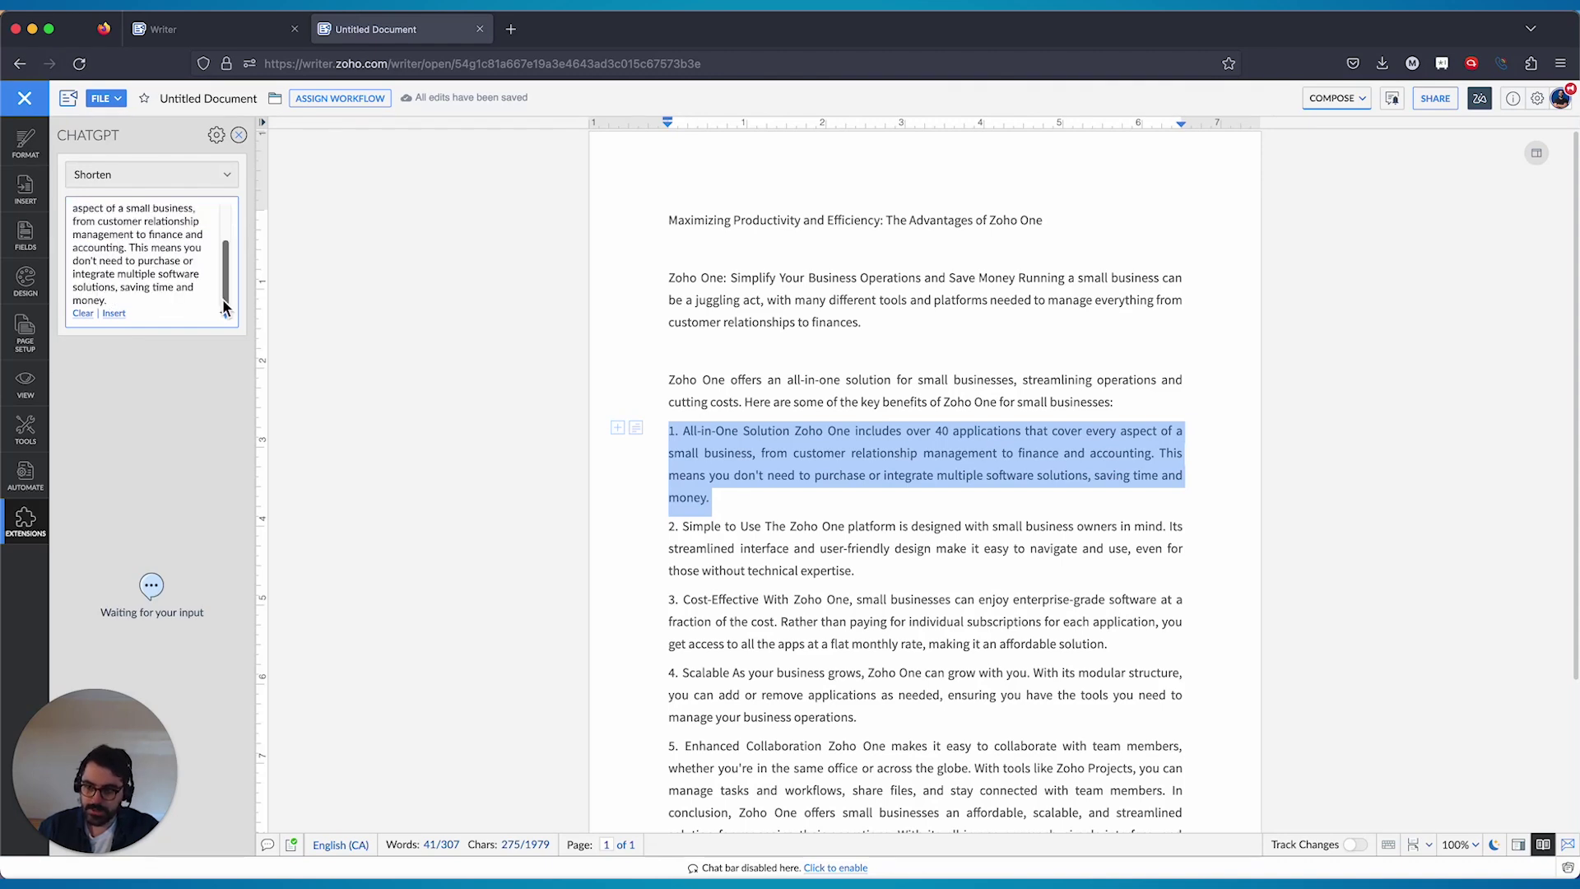
{"action": "left_click", "coordinate": [224, 314]}
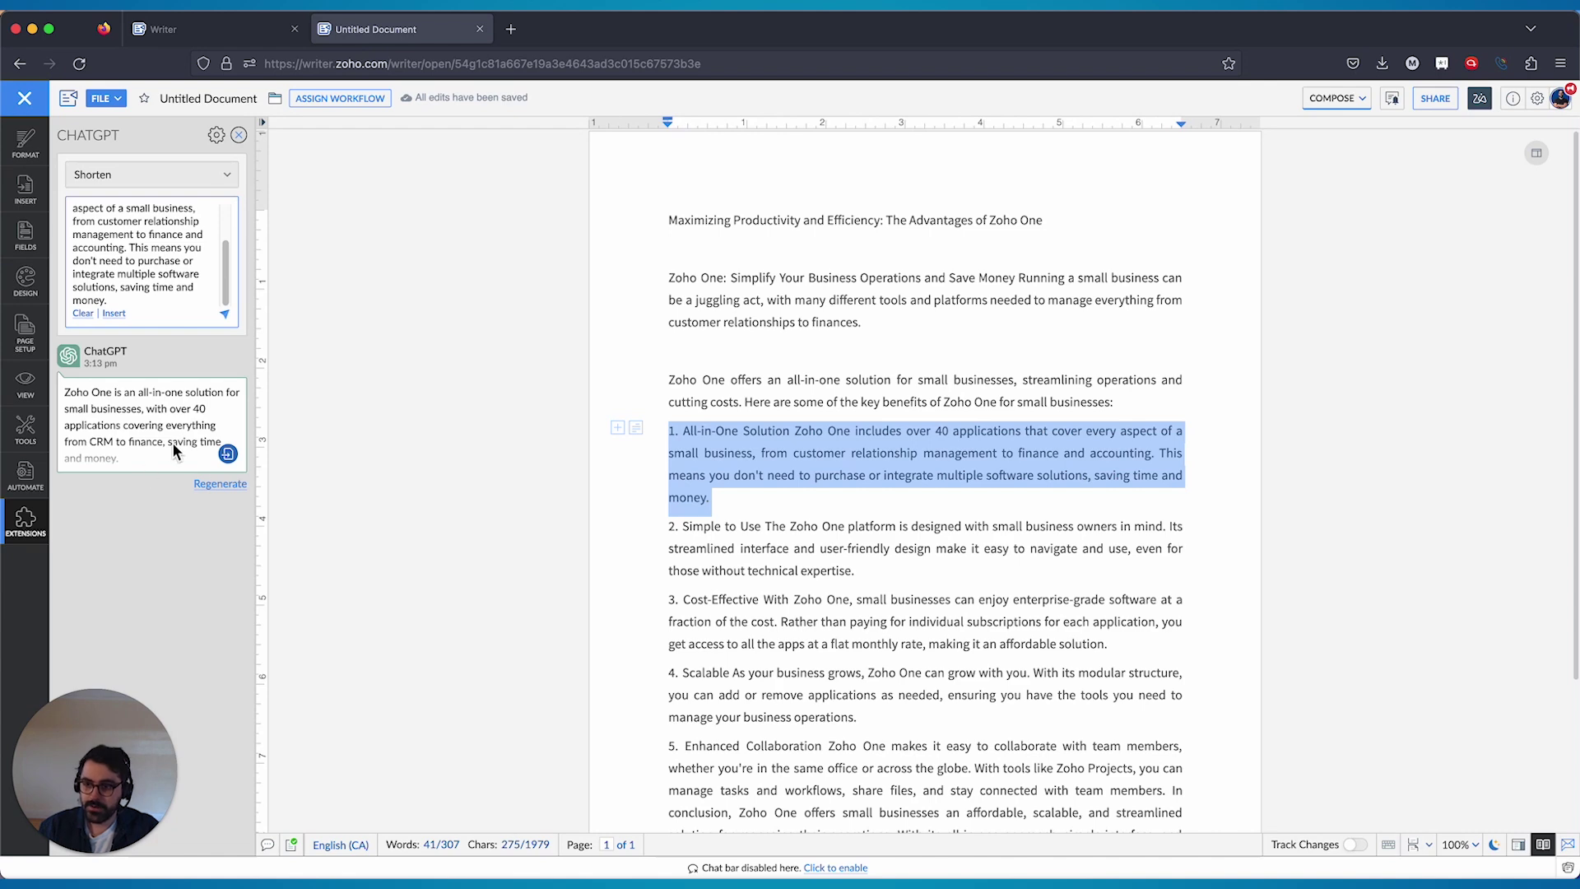
{"action": "left_click", "coordinate": [228, 453]}
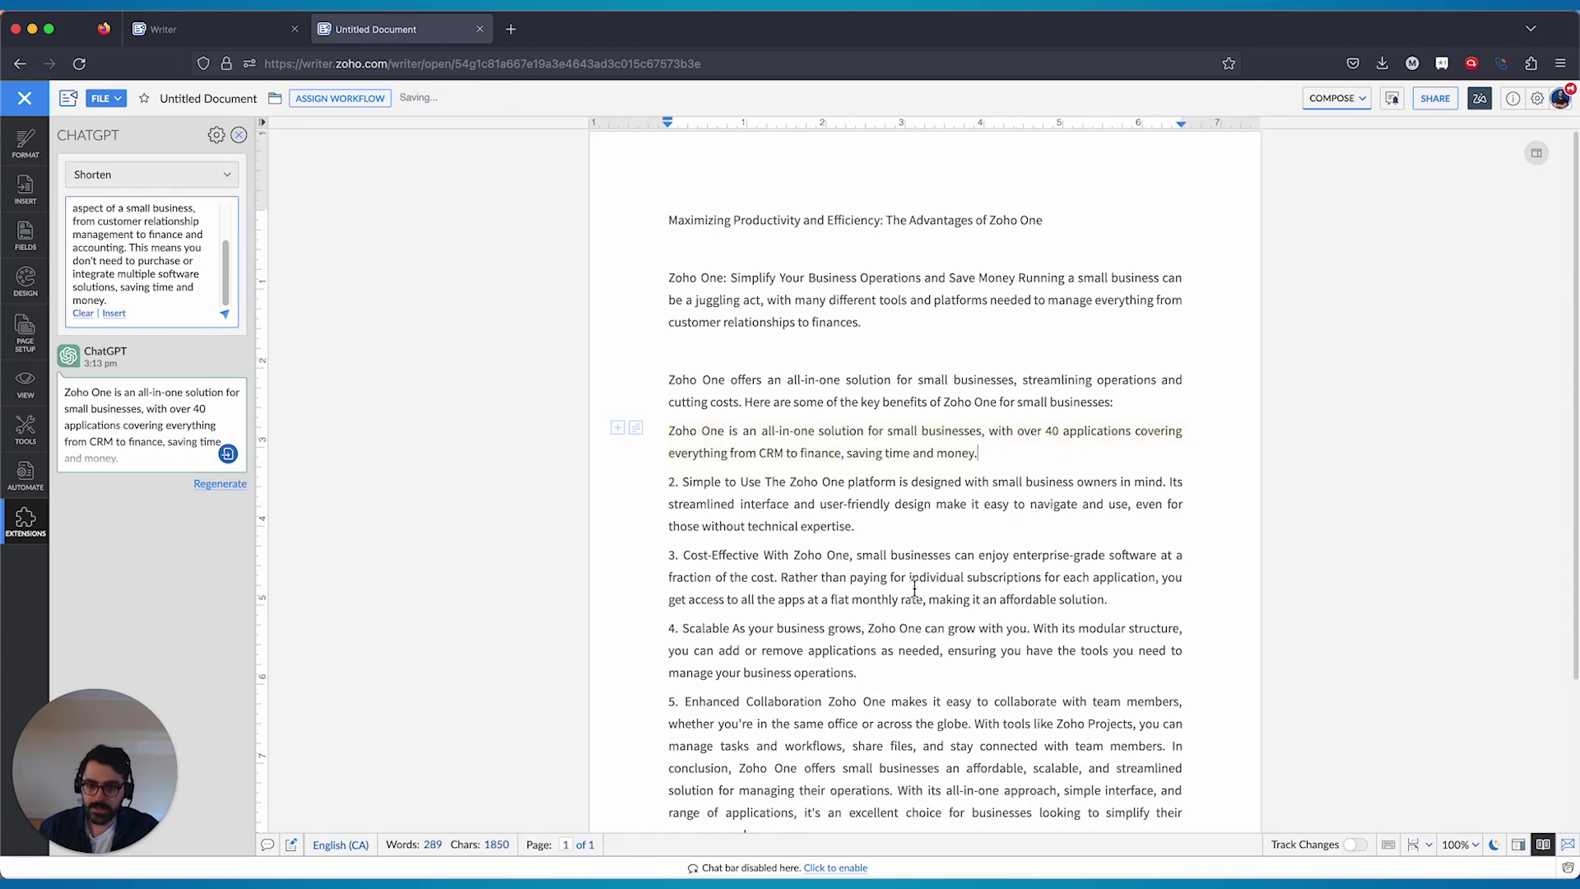